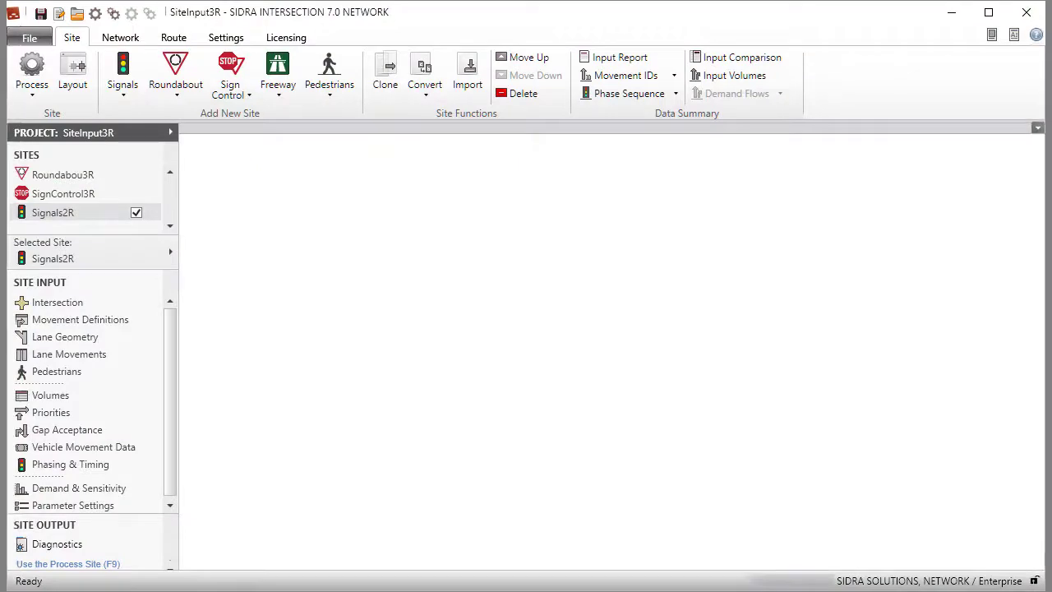
Rename the Signals2R site to Signals3R, save the project, and display its site layout.
left_click(69, 212)
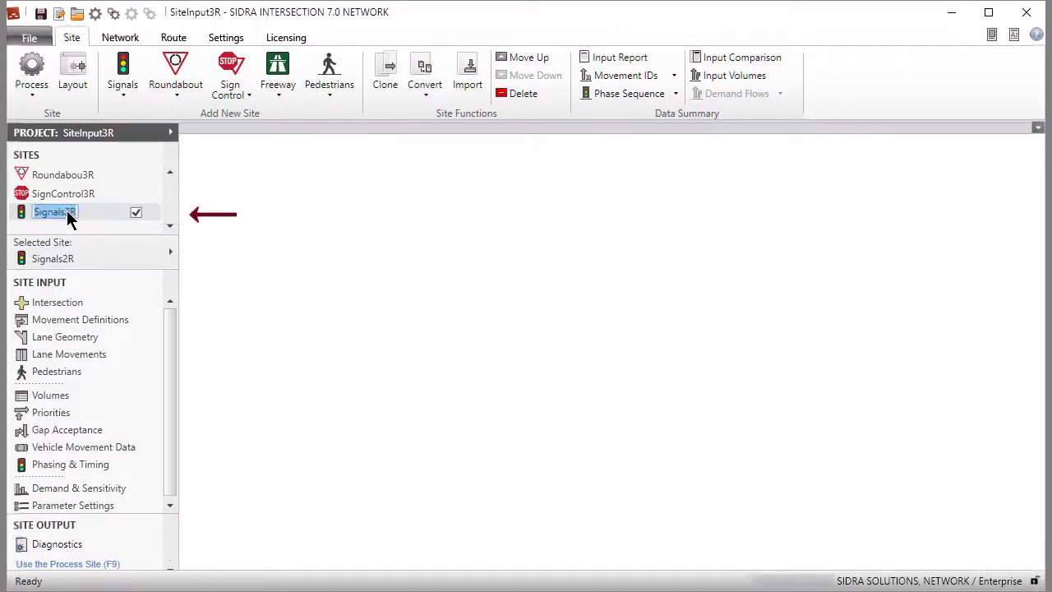
left_click(70, 212)
key("BackSpace")
type("3")
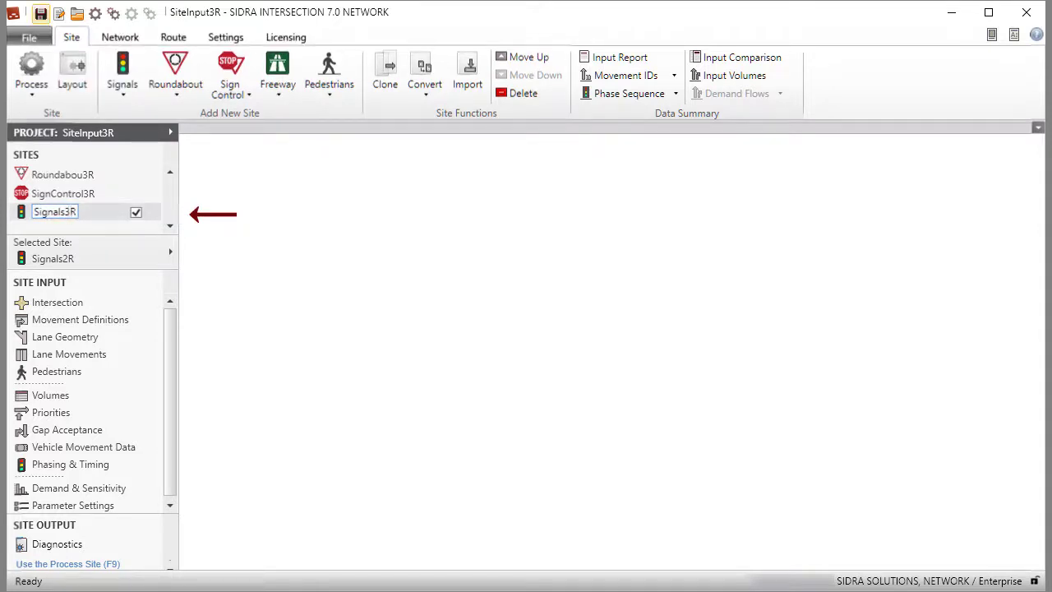
left_click(40, 18)
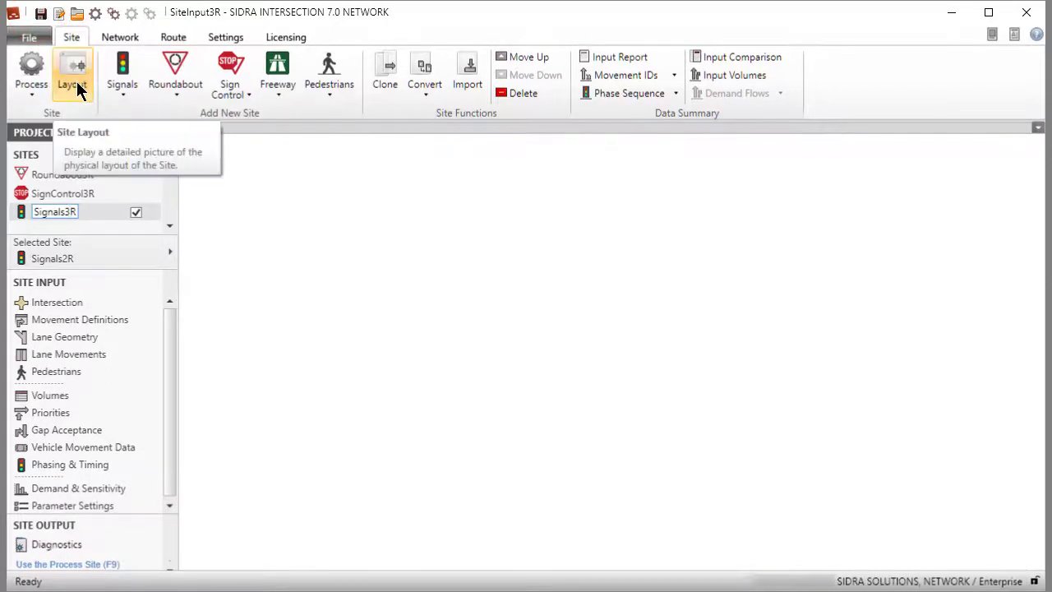
left_click(76, 82)
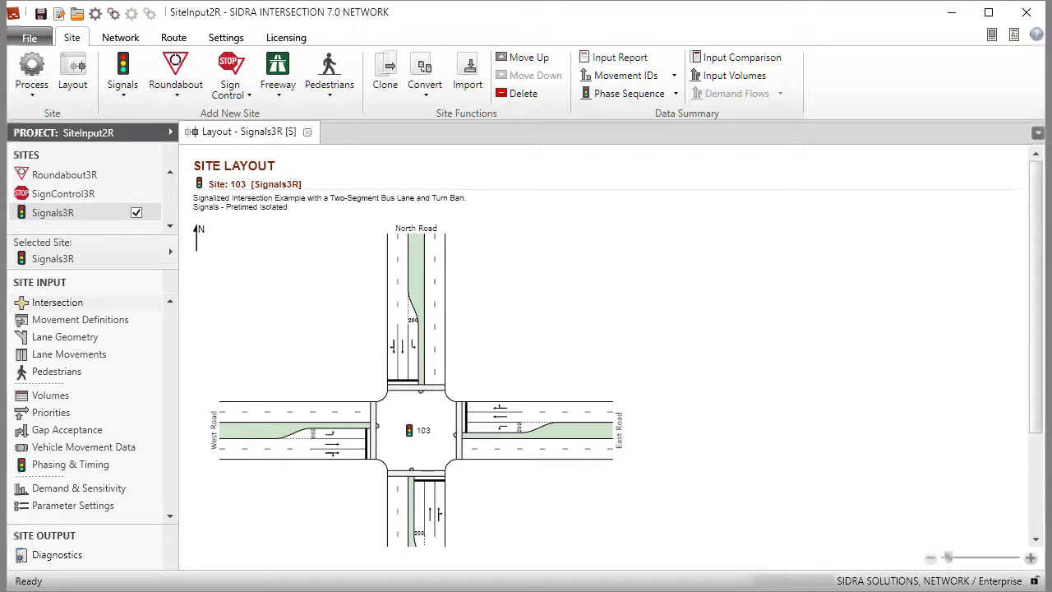
left_click(128, 92)
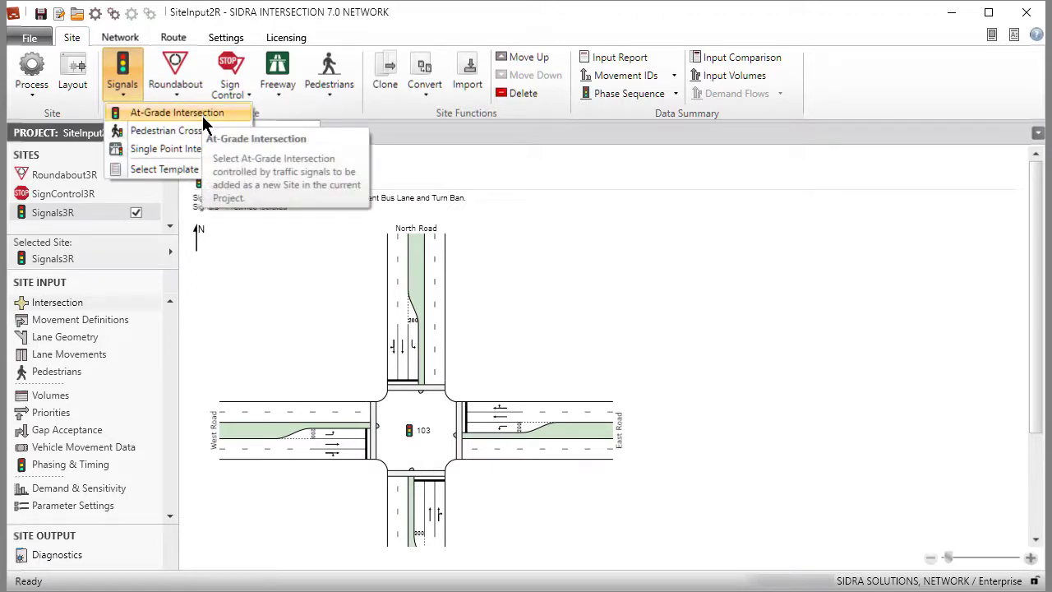
key("Escape")
left_click(45, 301)
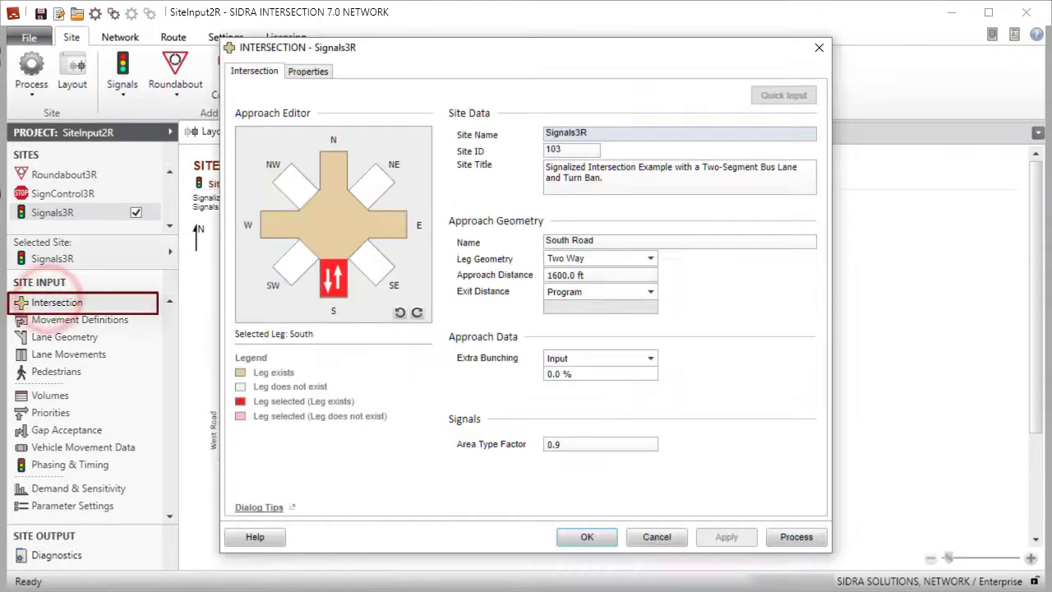
left_click(584, 537)
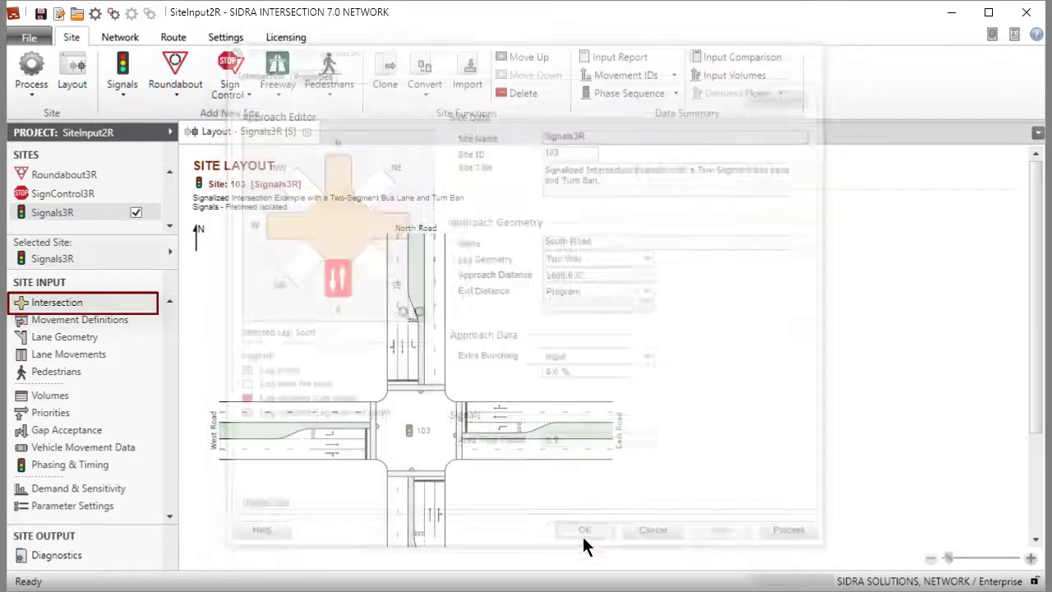
left_click(109, 320)
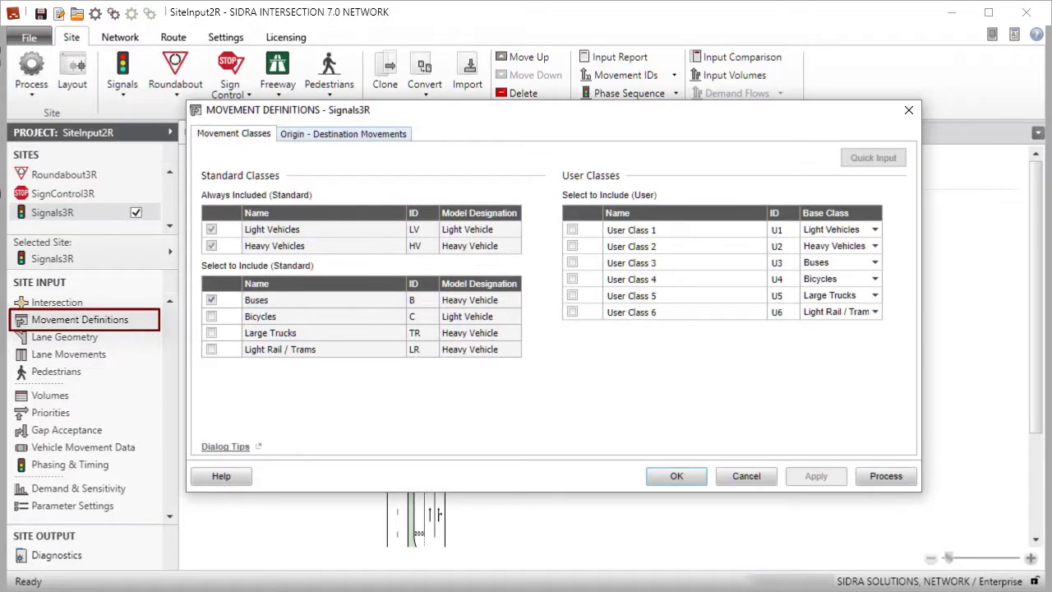
left_click(365, 137)
left_click(675, 479)
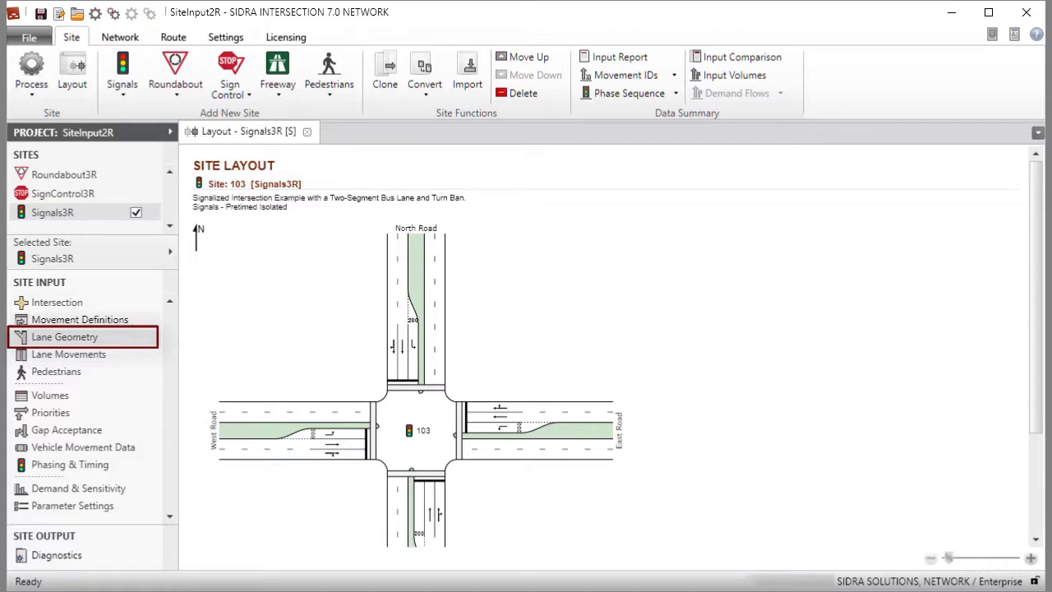
Show Lane Geometry beside the layout drawing and inspect West Road lanes 2 and 3.
left_click(57, 340)
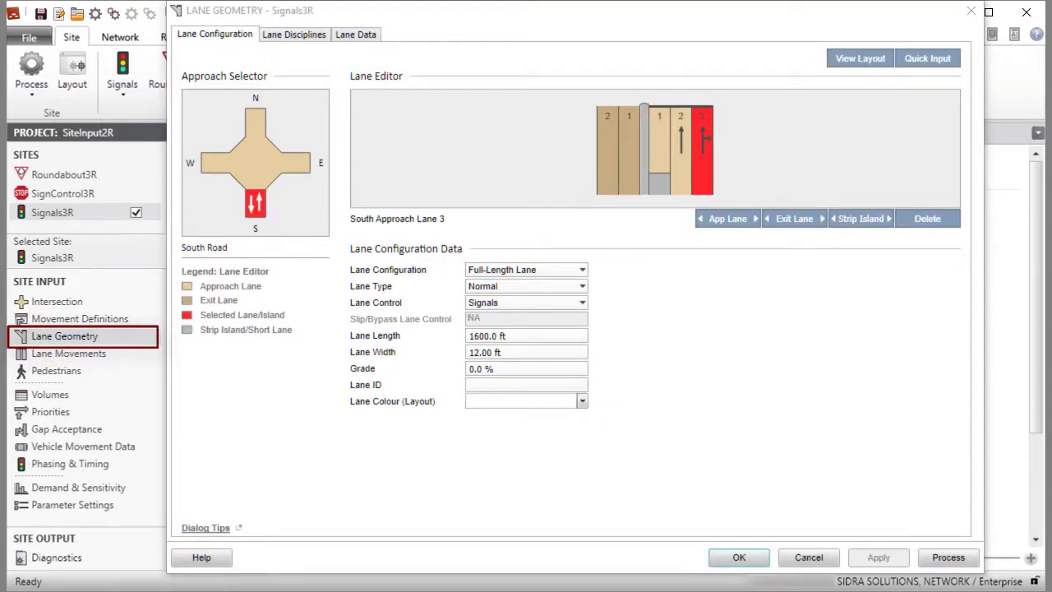
left_click(876, 63)
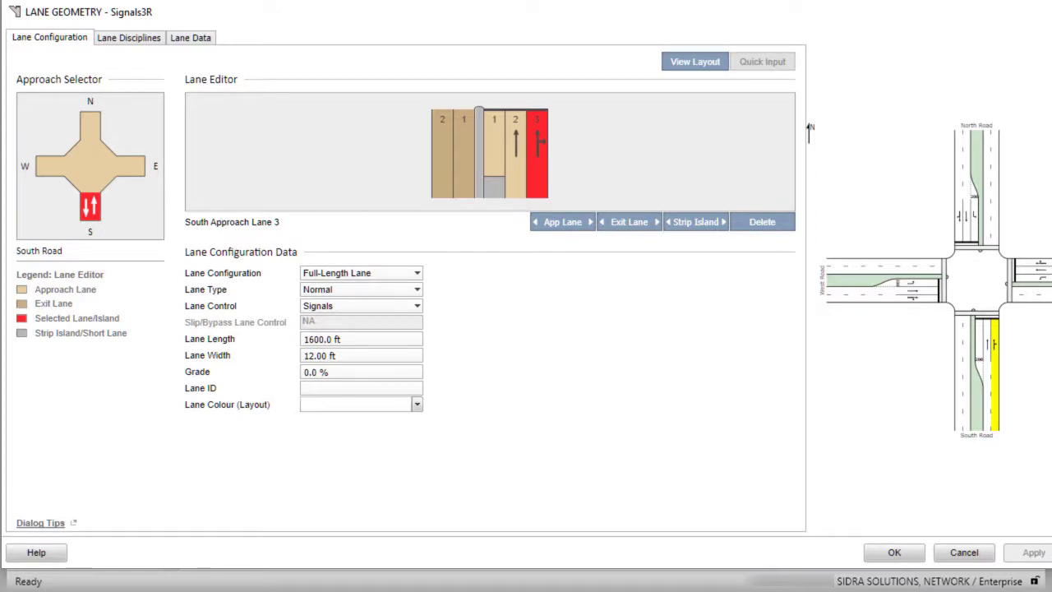
left_click(49, 167)
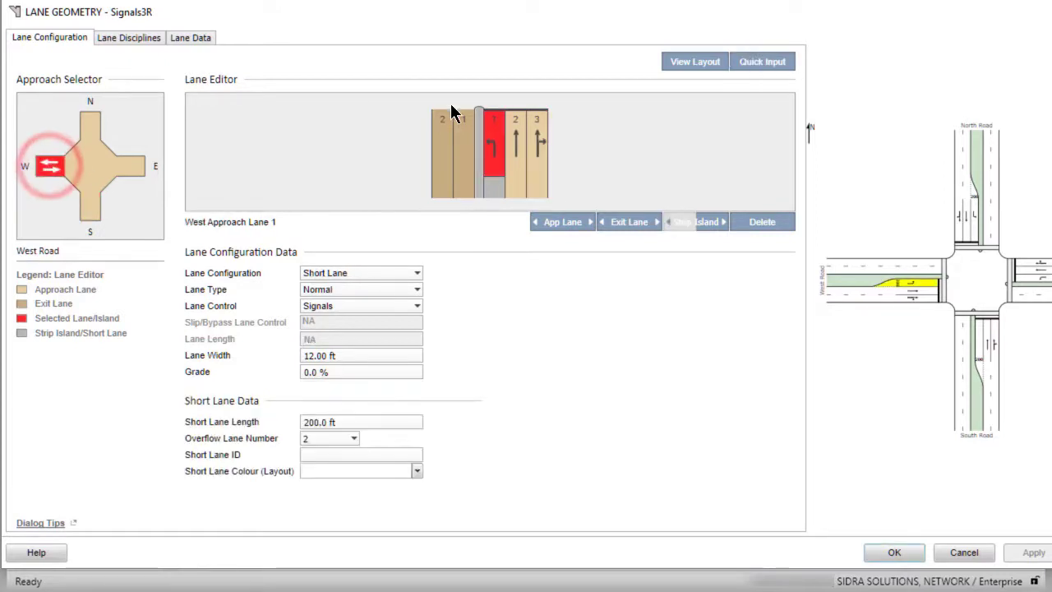
left_click(516, 148)
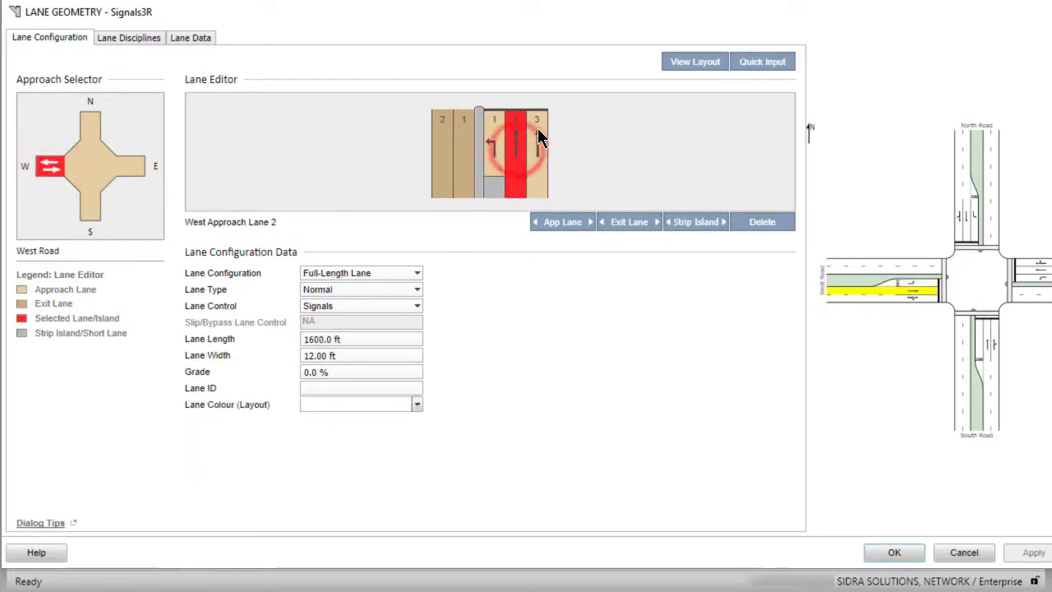
left_click(539, 138)
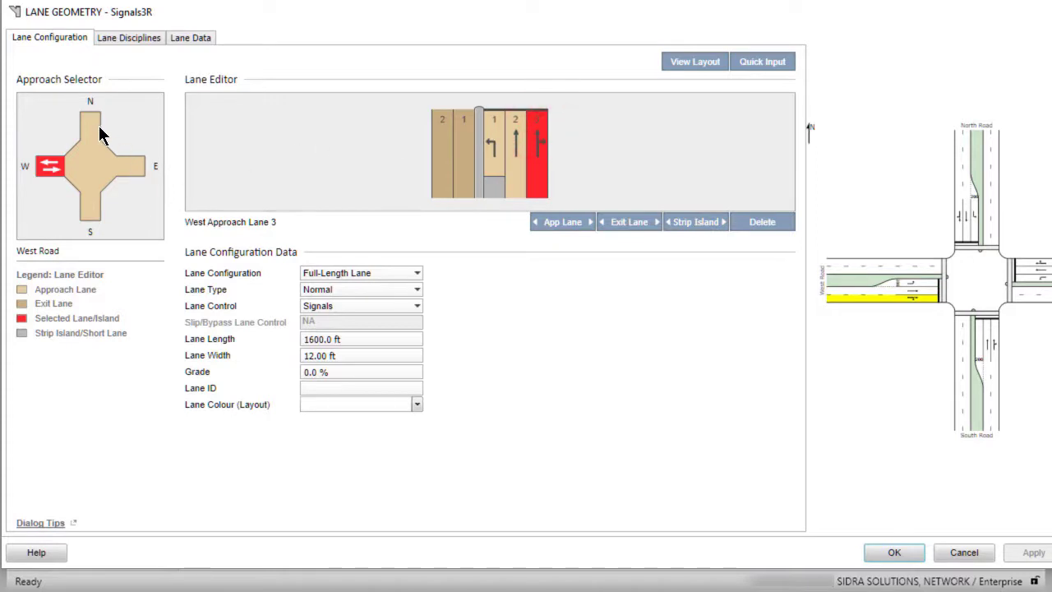
Inspect North Road lanes 2 and 3, ending on the South Road approach.
left_click(96, 129)
left_click(510, 163)
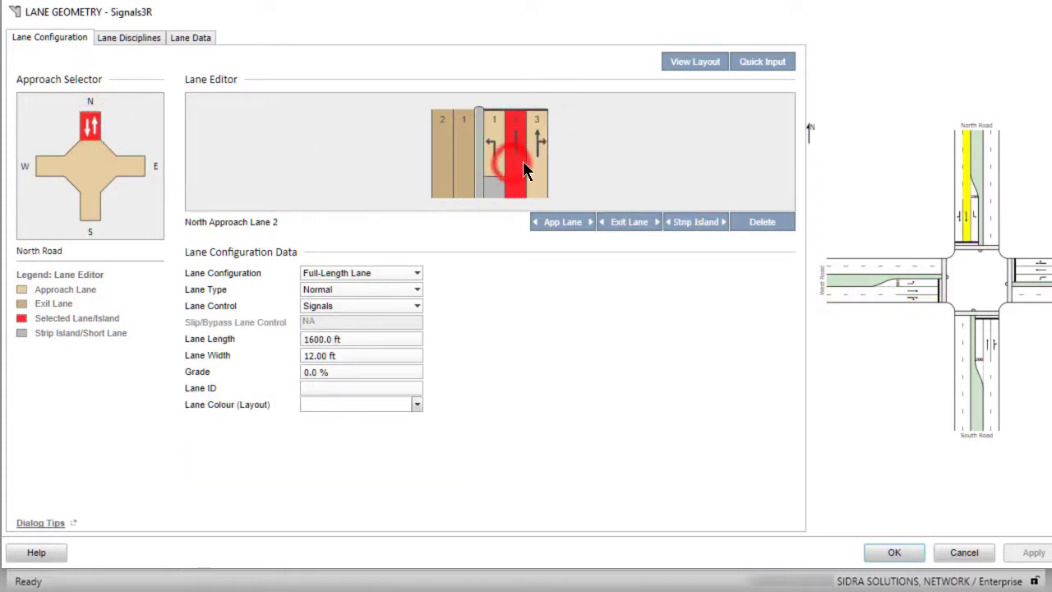
left_click(534, 161)
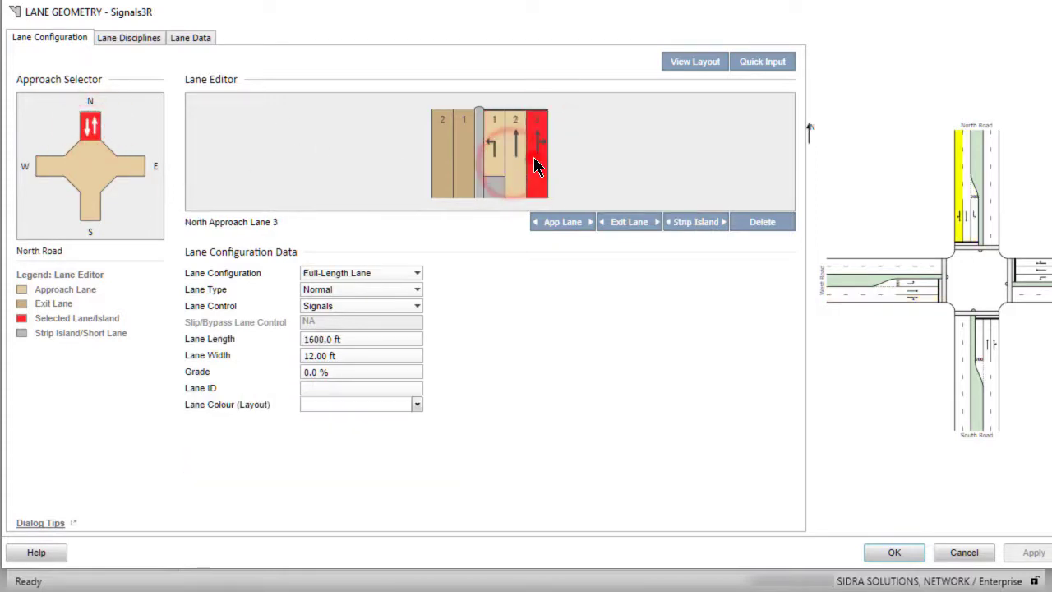
left_click(90, 204)
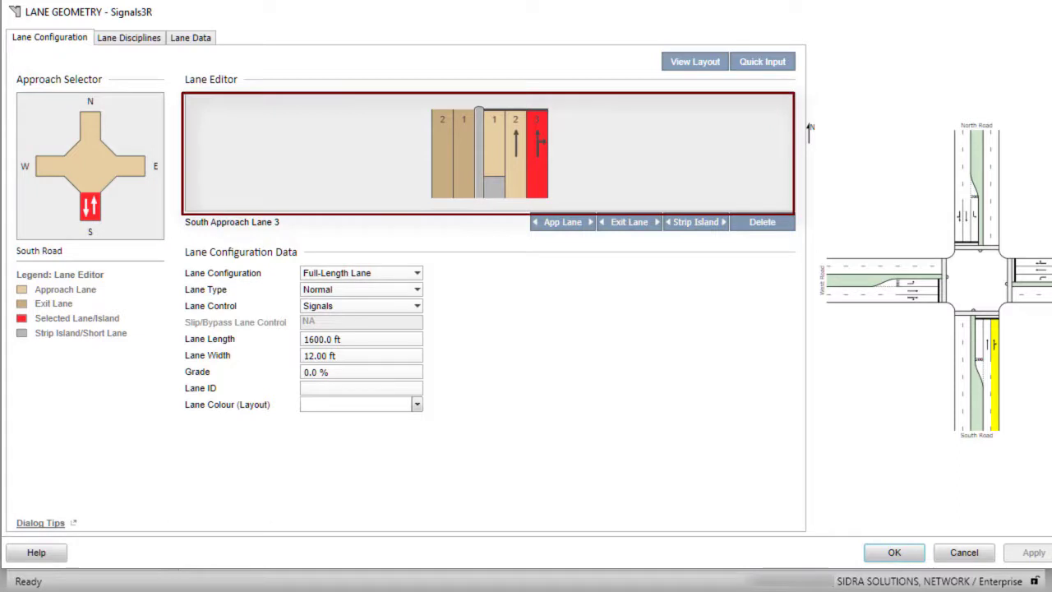
left_click(495, 156)
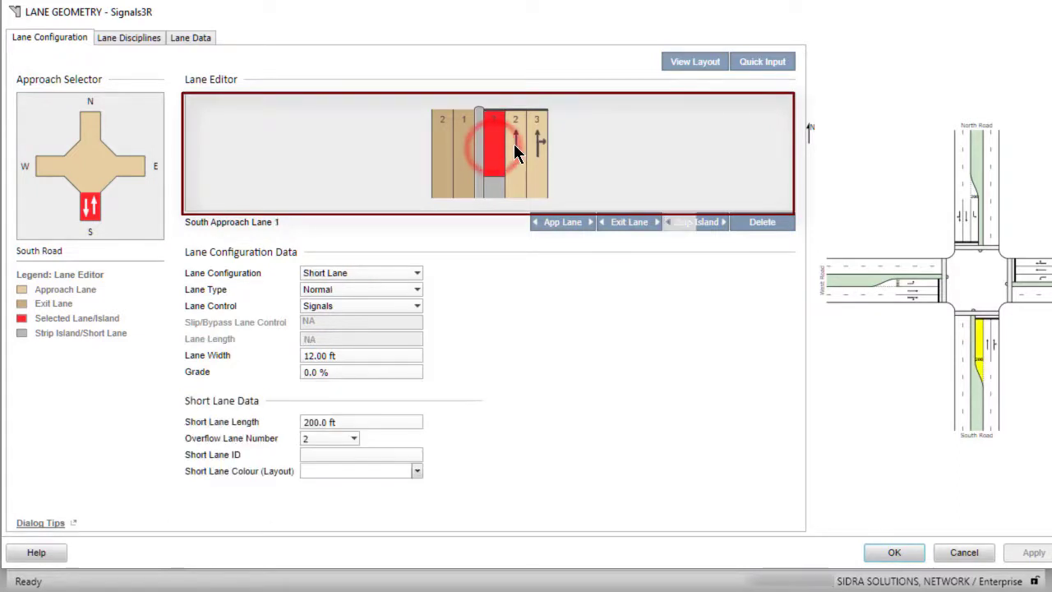
left_click(518, 152)
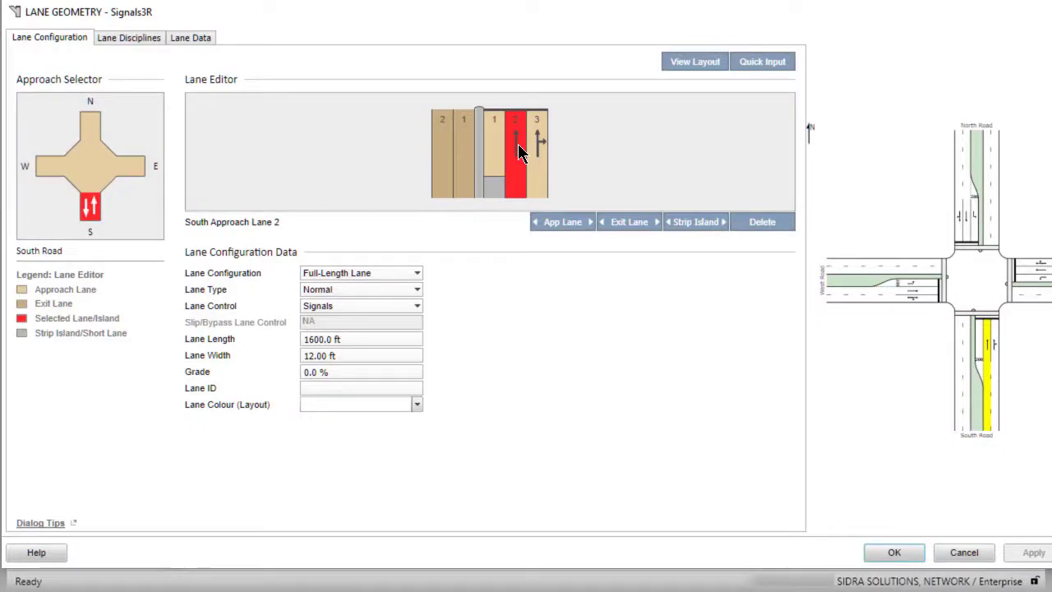
left_click(496, 156)
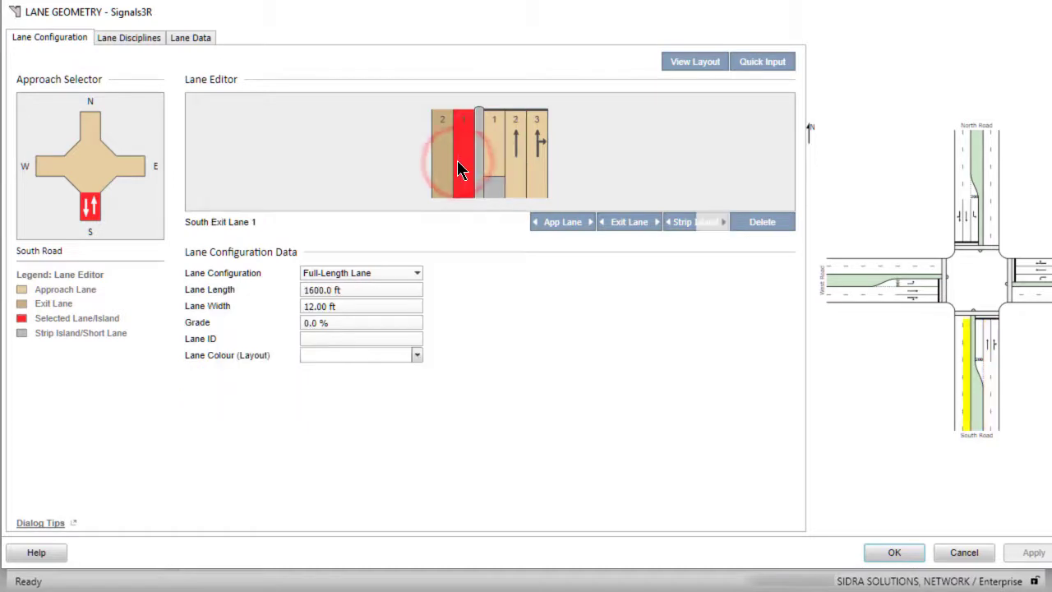
left_click(464, 160)
left_click(515, 164)
left_click(536, 164)
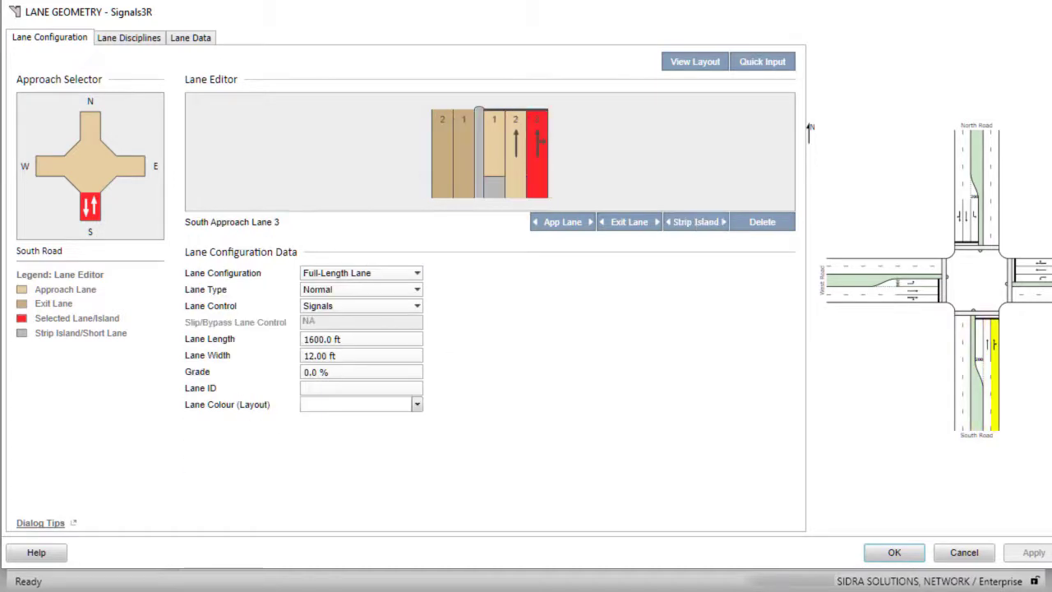
left_click(442, 161)
left_click(479, 157)
left_click(536, 164)
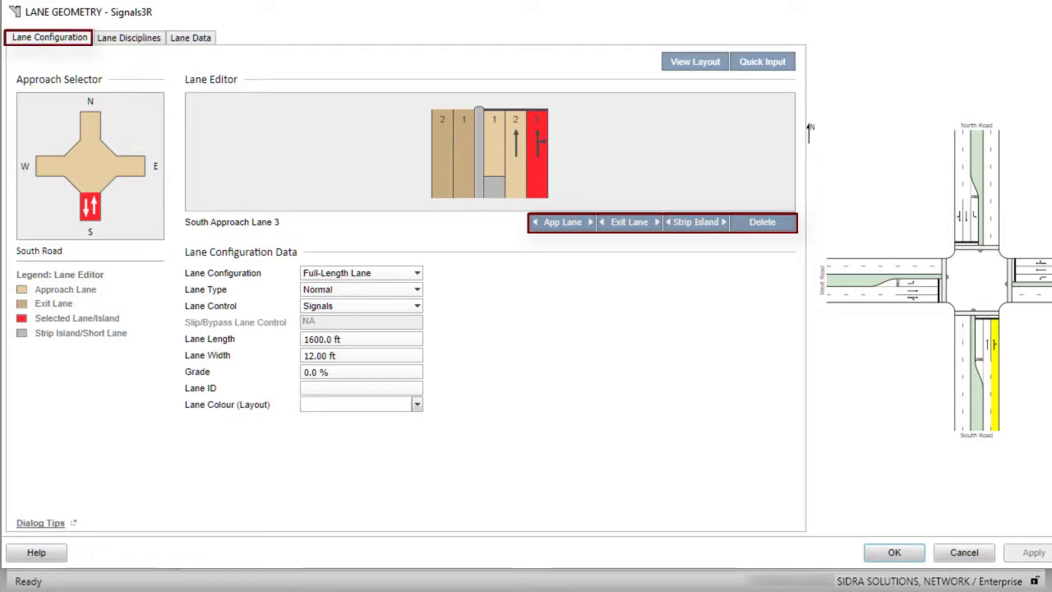
Review the Lane Disciplines for South Road lane 2, leaving its lane actions unchanged.
left_click(129, 38)
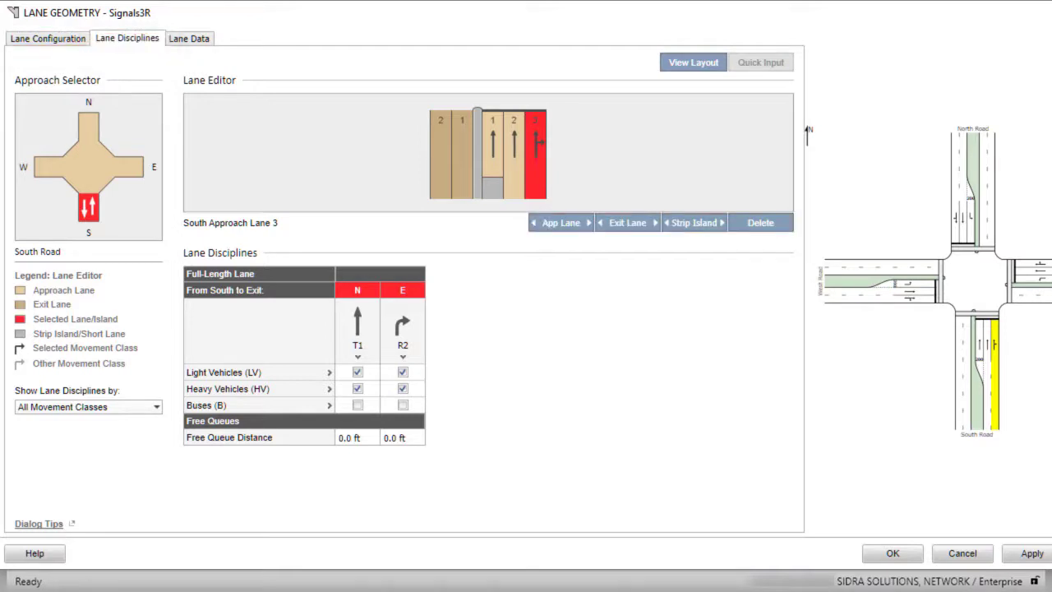
right_click(513, 183)
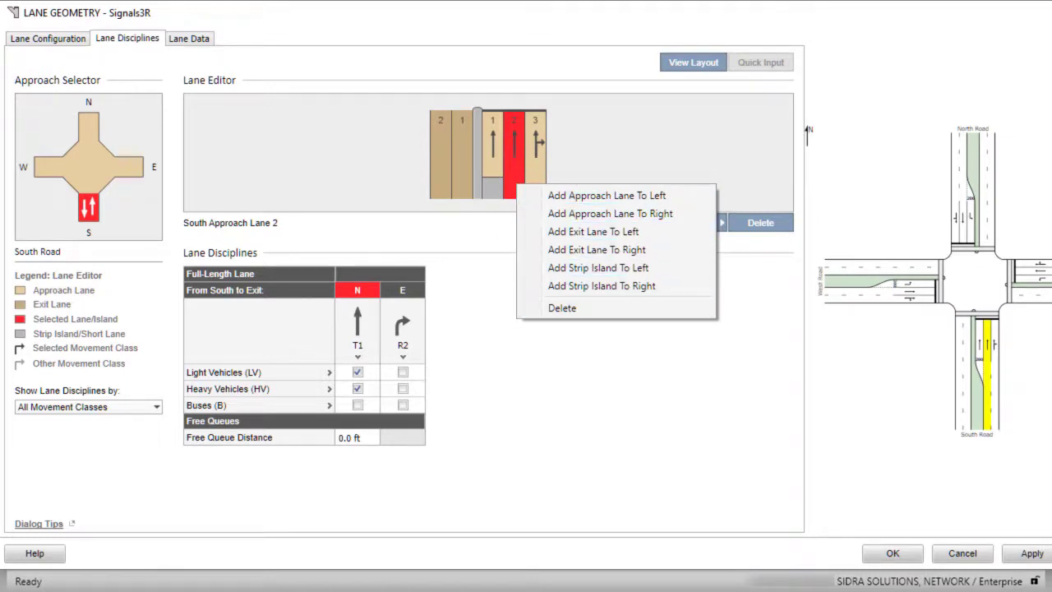
key("Escape")
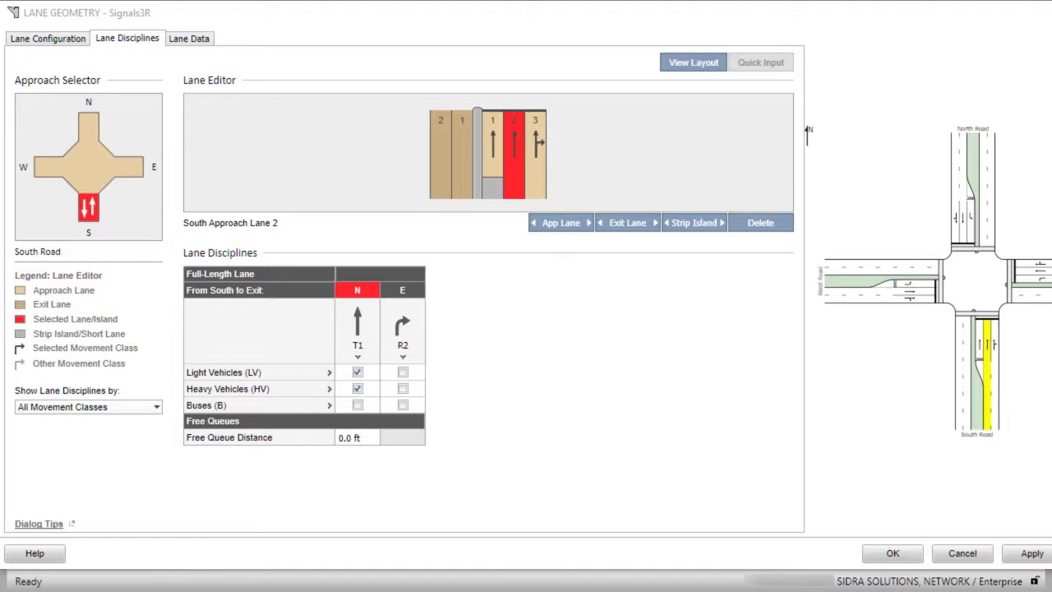
Make West Road lane 3 a Two-Segment Lane in Lane Configuration.
left_click(49, 38)
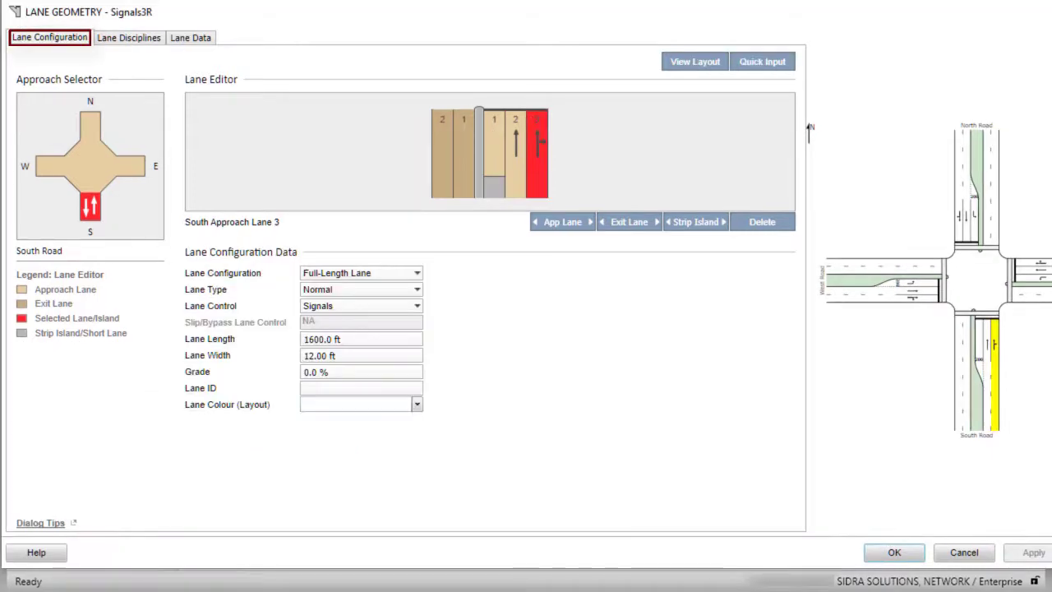
left_click(41, 166)
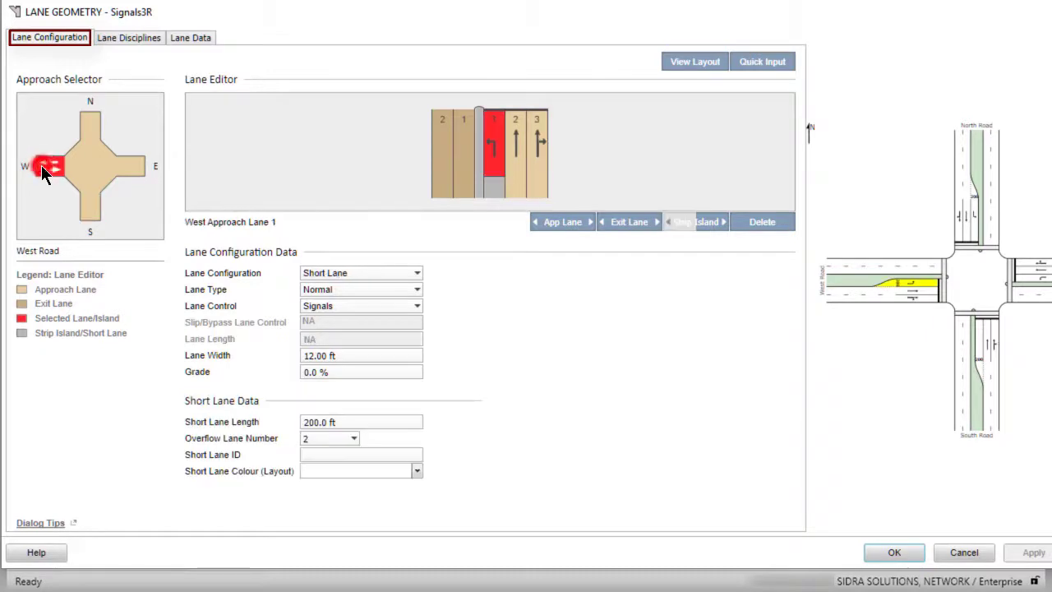
left_click(539, 181)
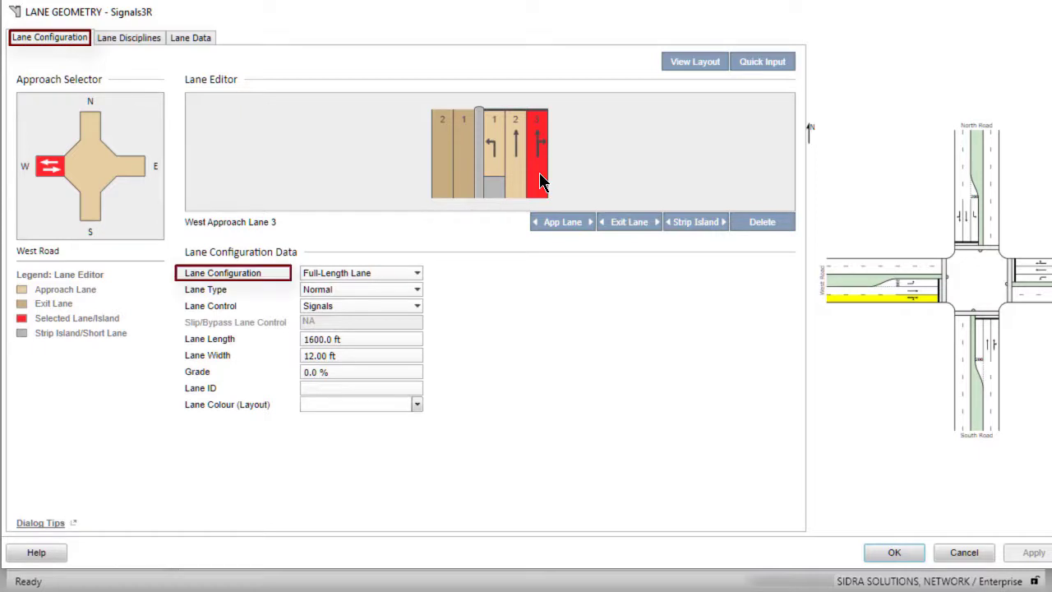
left_click(416, 273)
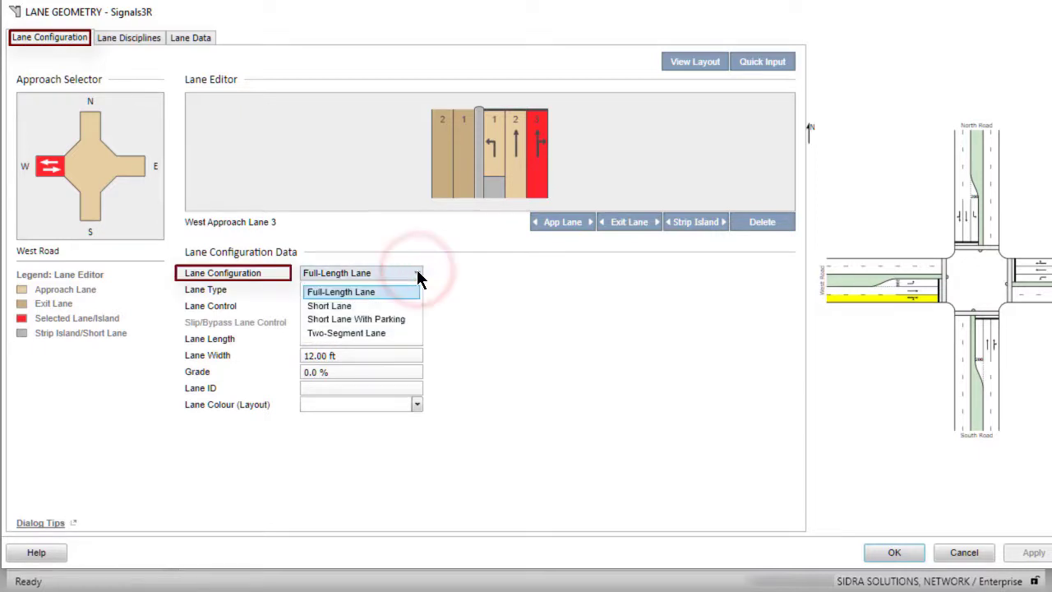
left_click(399, 334)
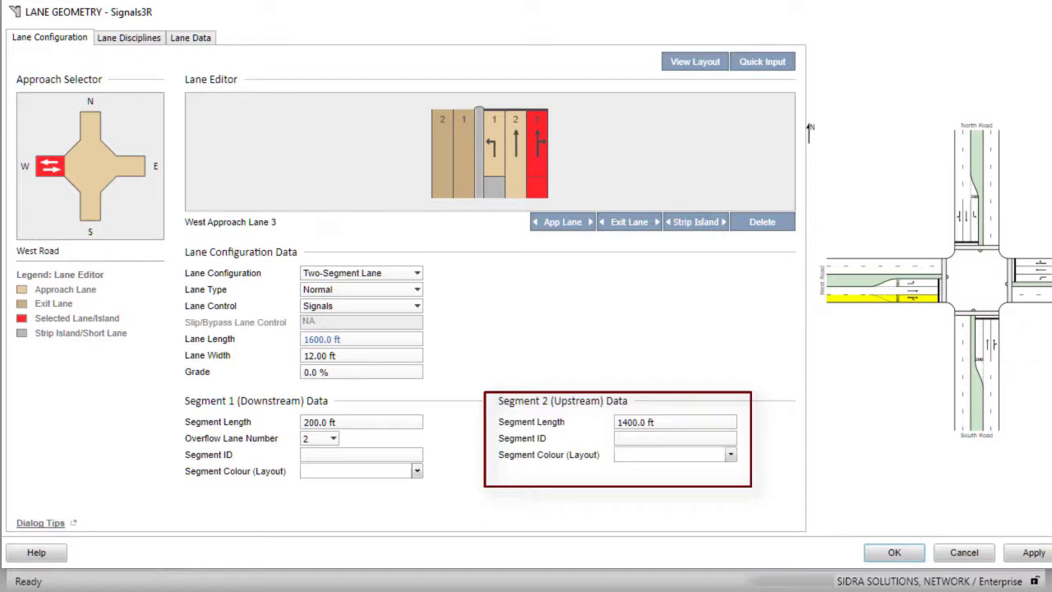
Give the lane's upstream Segment 2 the Segment ID B and a light red colour.
left_click(627, 438)
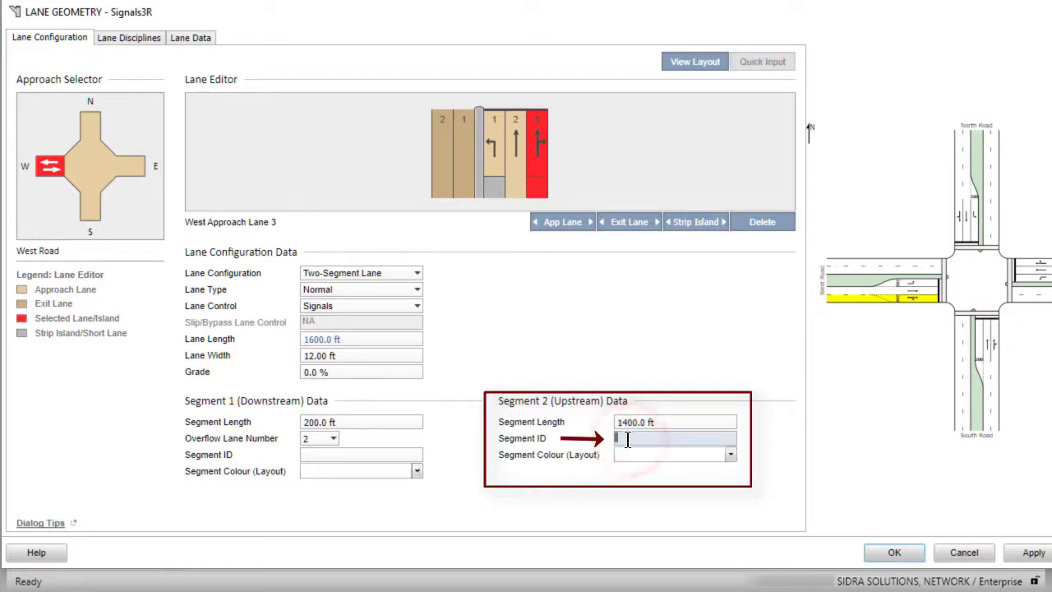
type("B")
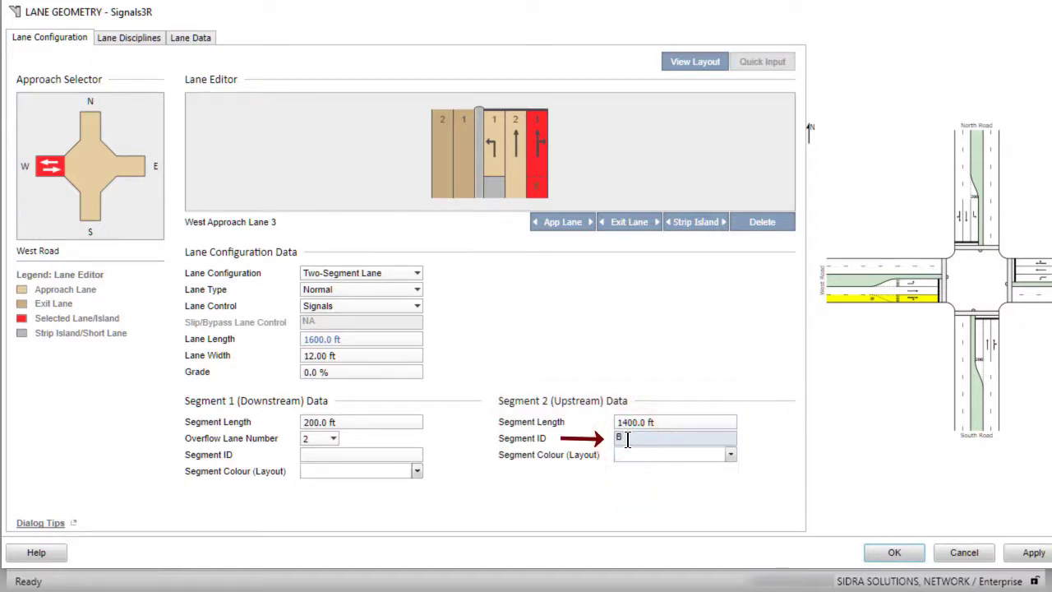
left_click(730, 455)
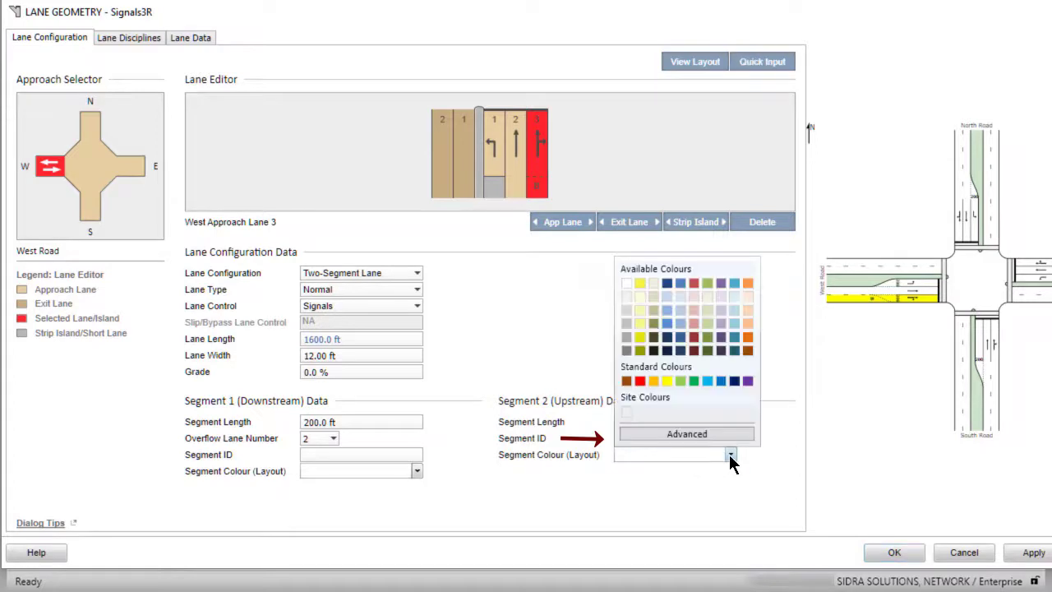
left_click(695, 322)
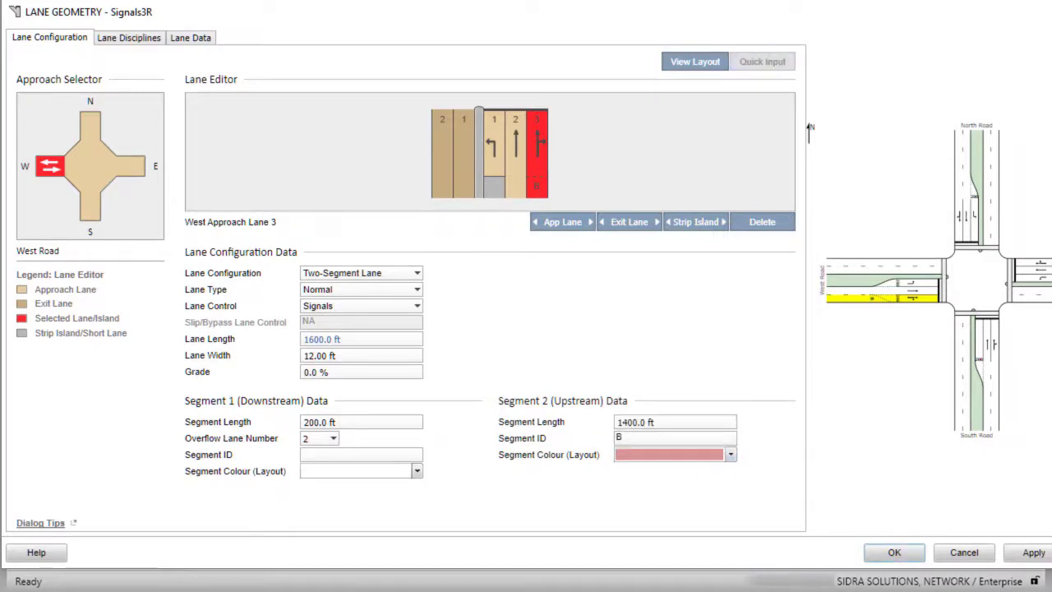
Give East Road exit lane 2 the Lane ID B and a pink Lane Colour.
left_click(133, 166)
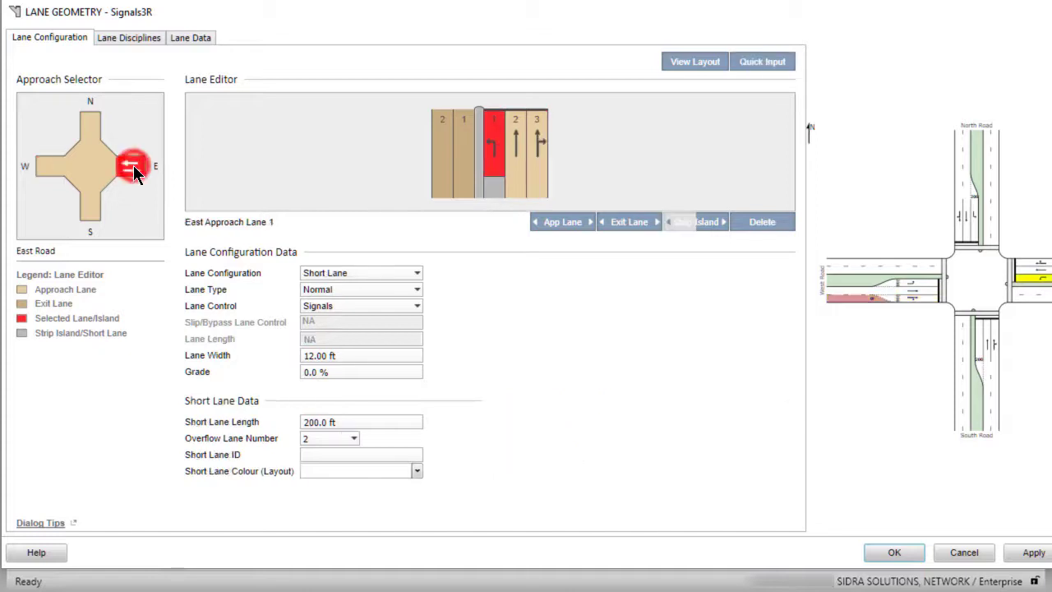
left_click(440, 188)
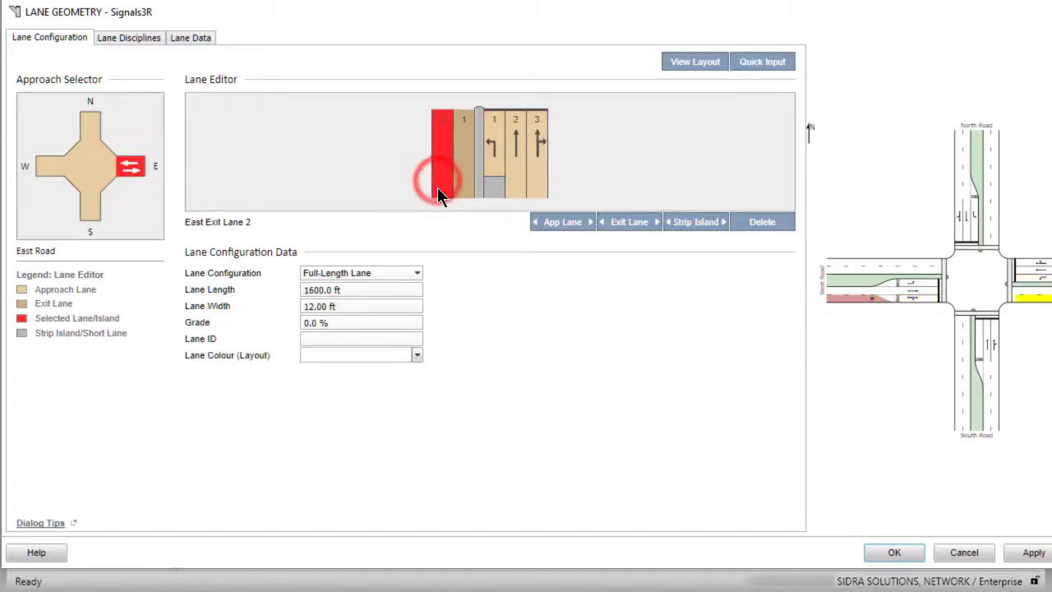
left_click(329, 341)
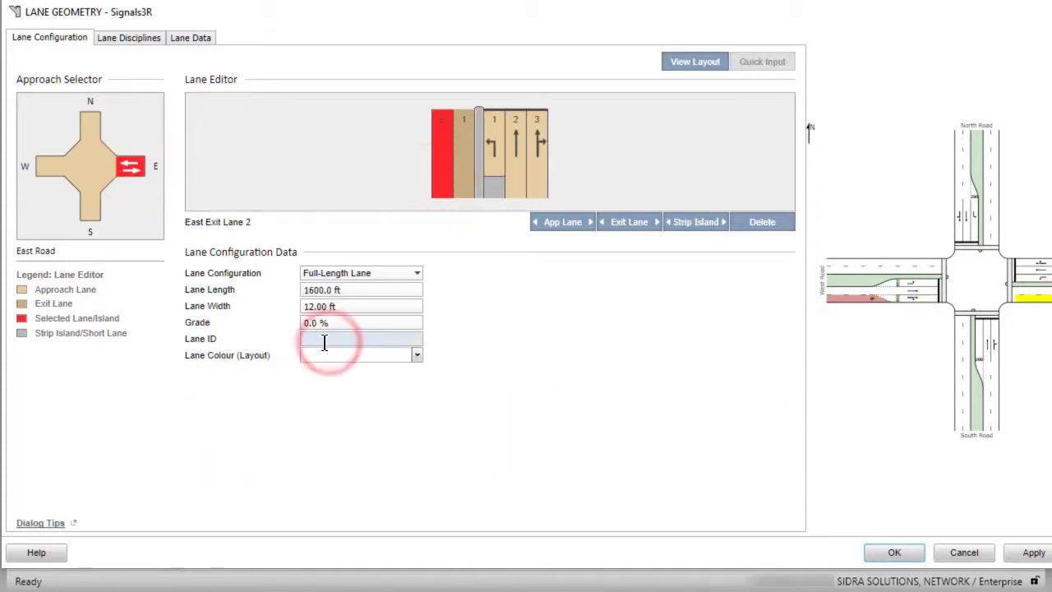
type("8")
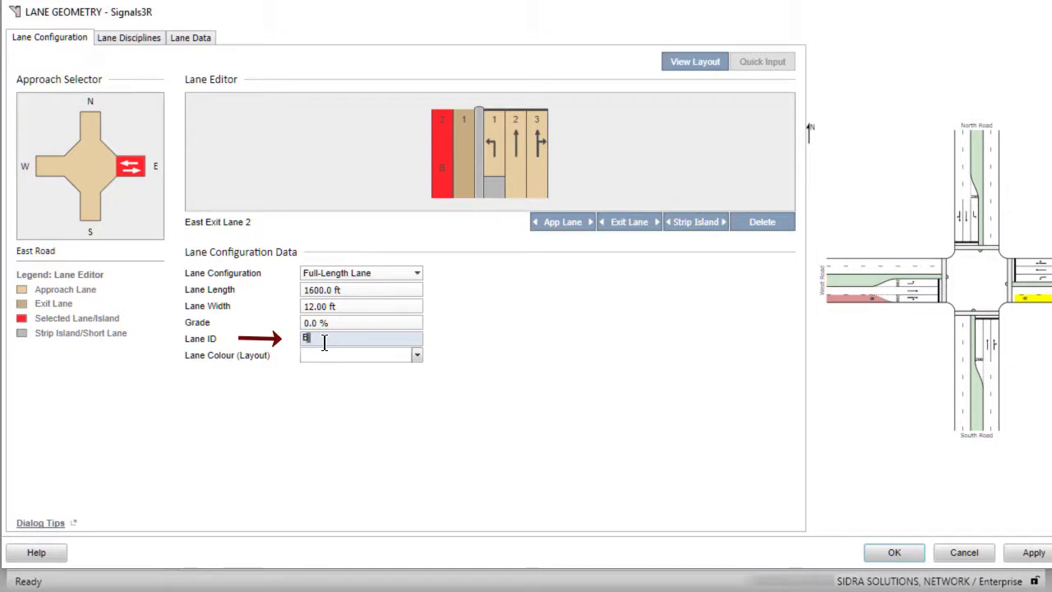
left_click(417, 355)
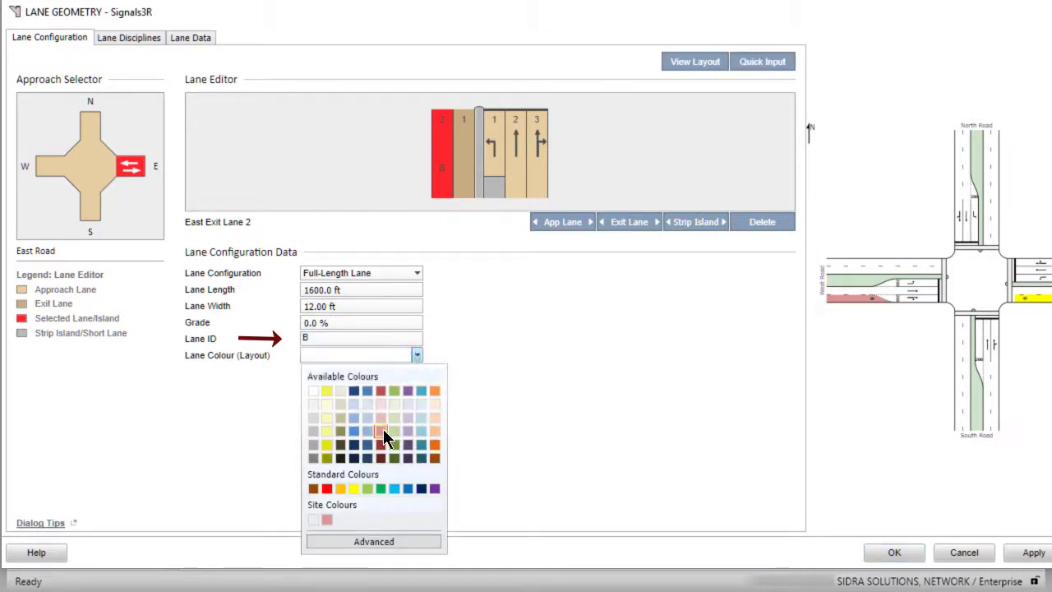
left_click(382, 432)
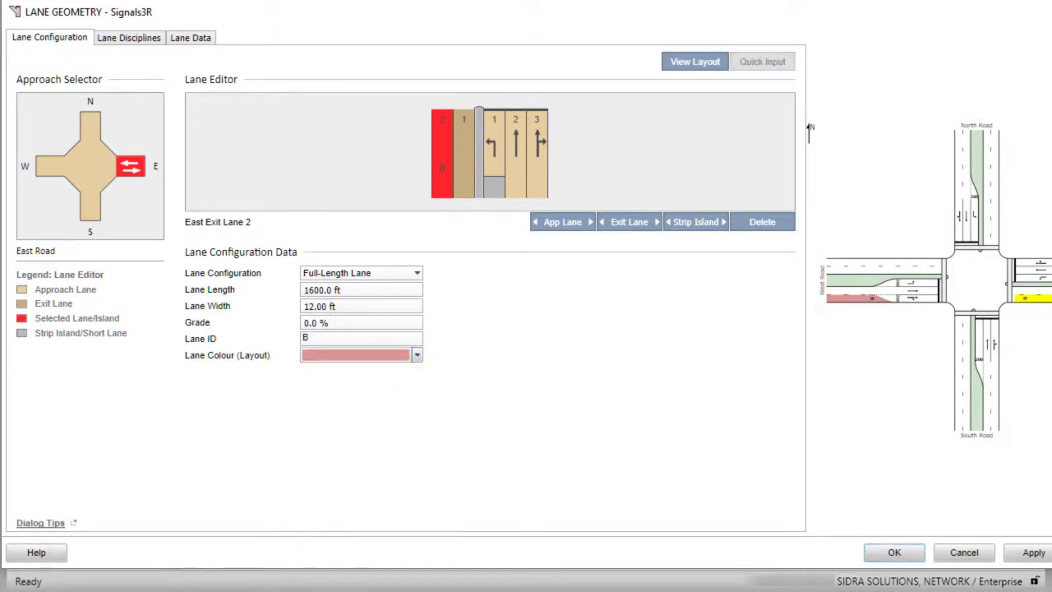
Set North Road lane 3's Lane Type to Slip/Bypass (High Angle).
left_click(91, 125)
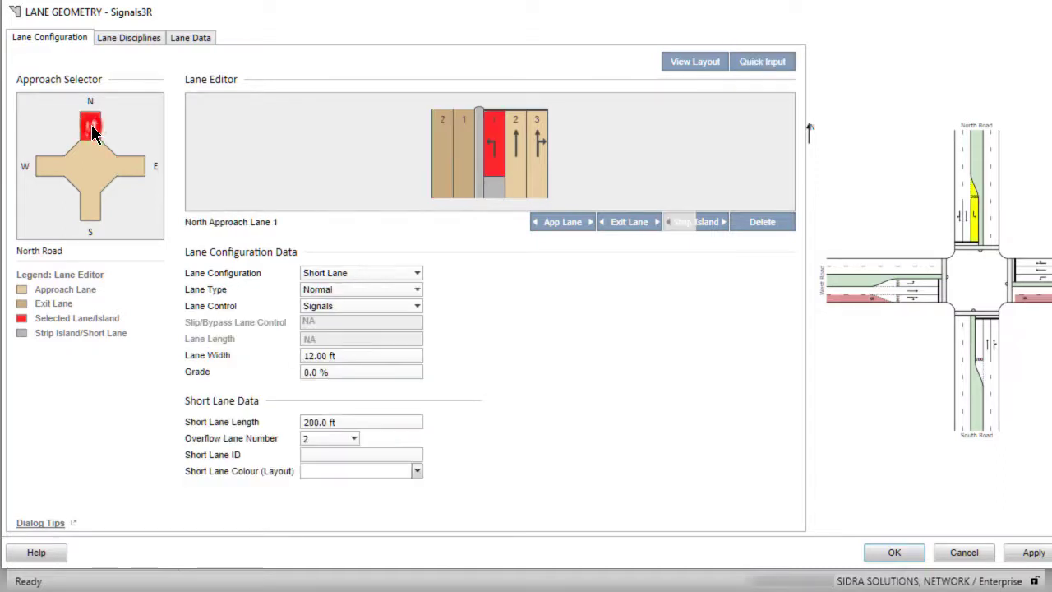
left_click(530, 163)
left_click(416, 289)
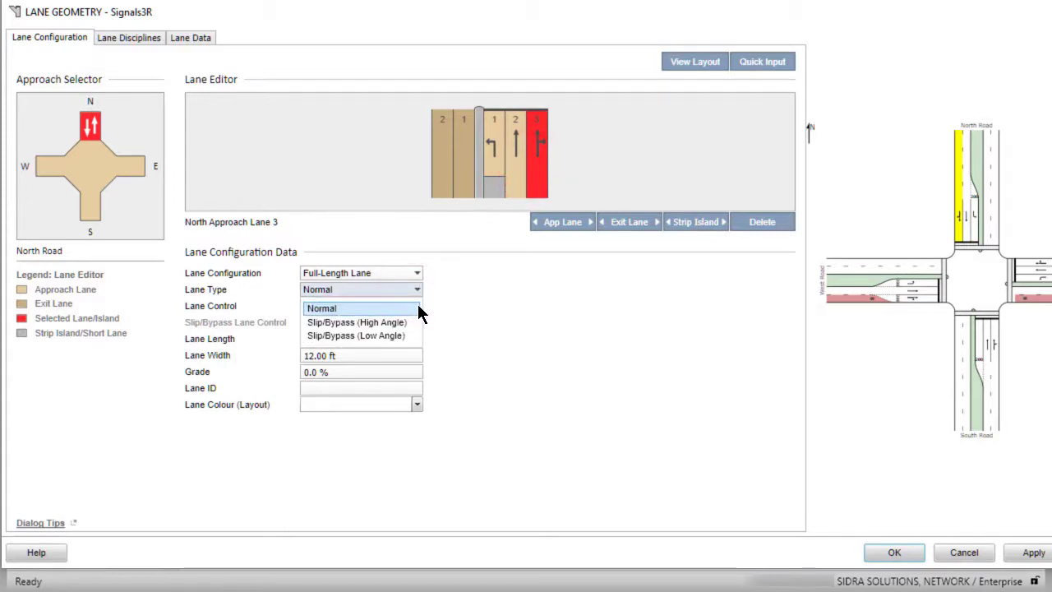
left_click(401, 323)
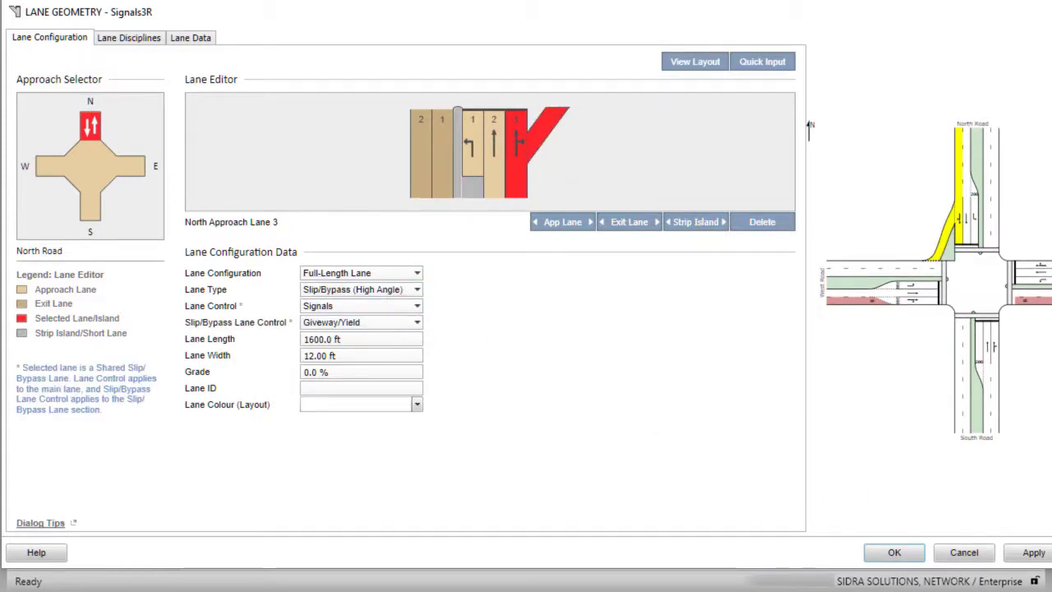
Delete South Road's short lane 1 and set the strip island's front width to 19.
left_click(92, 210)
left_click(495, 152)
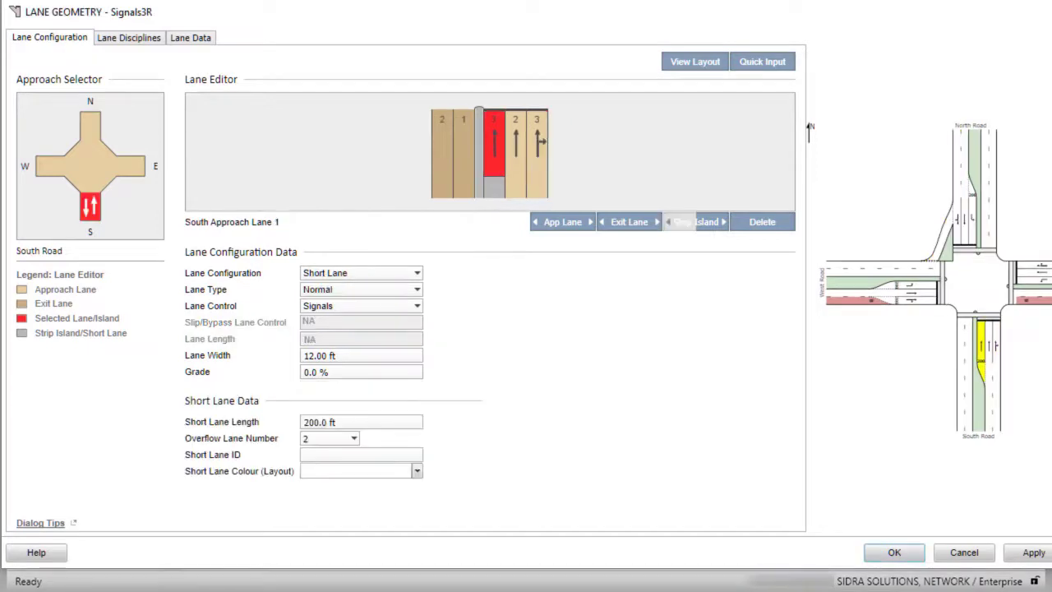
left_click(771, 222)
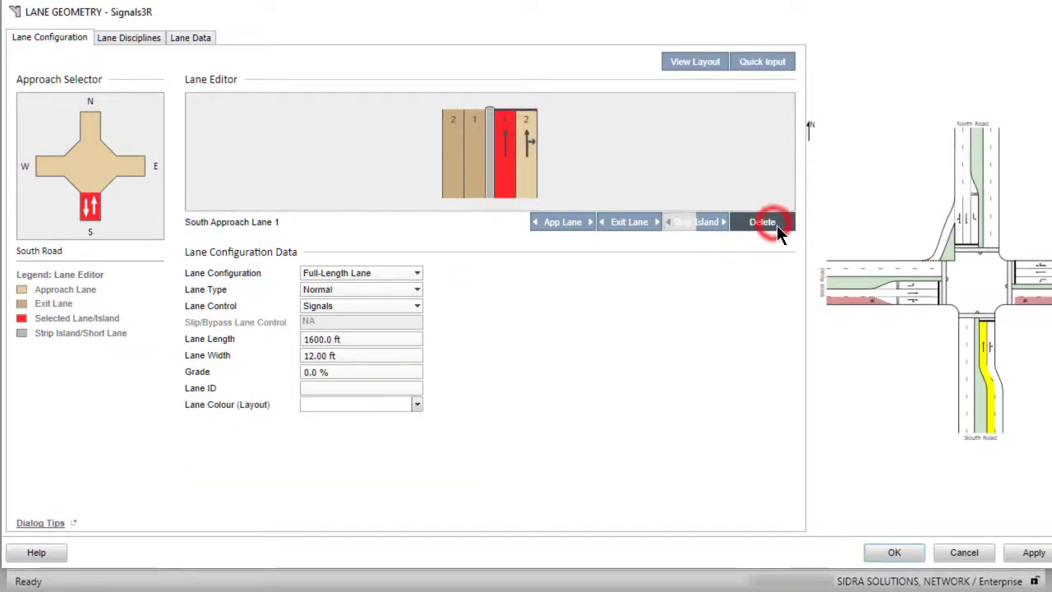
left_click(489, 175)
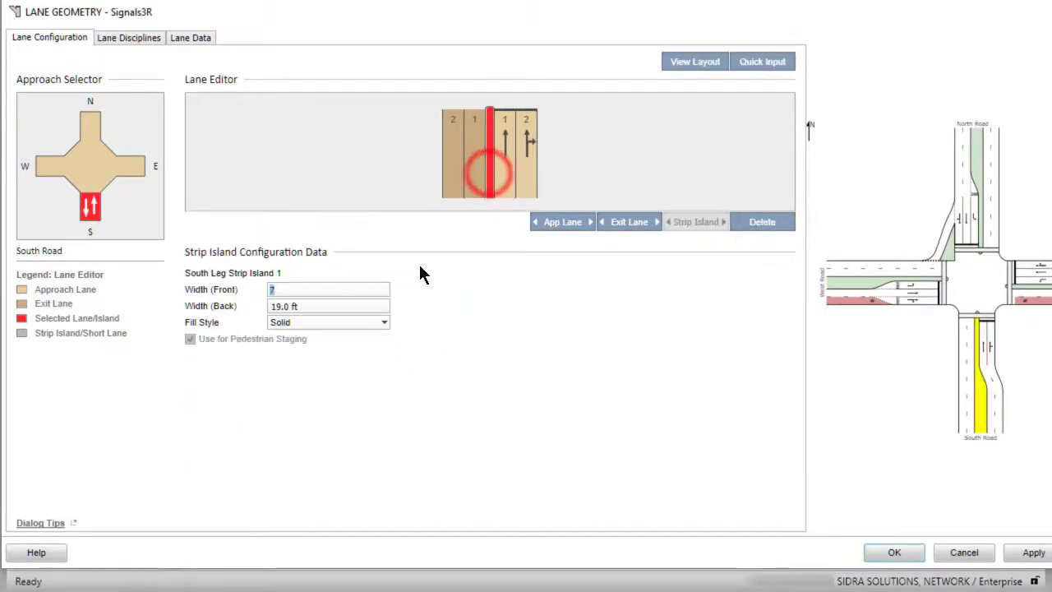
left_click(290, 289)
type("2")
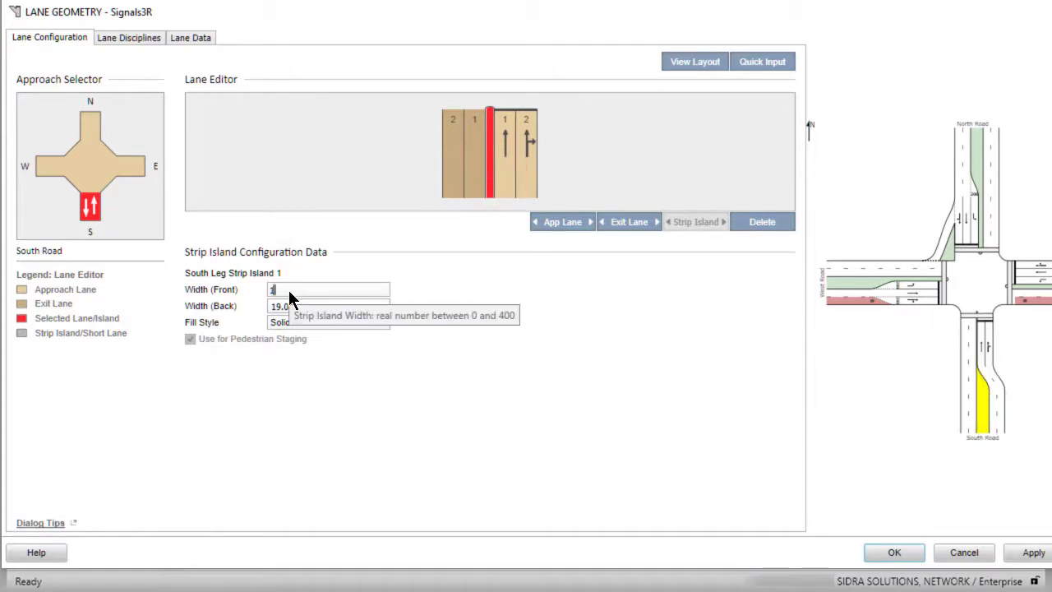
type("9")
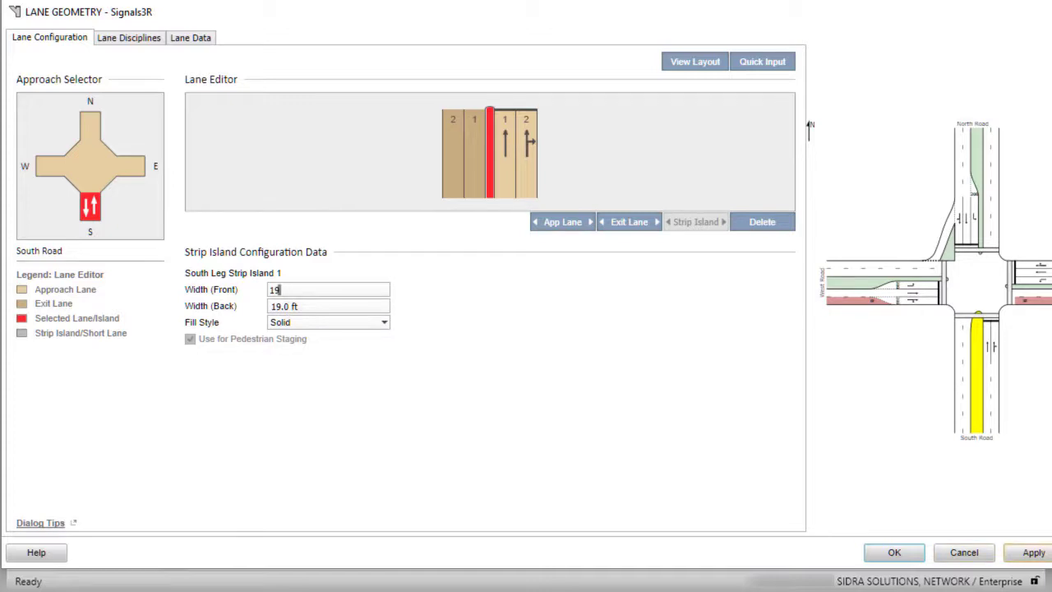
Apply the lane geometry changes and dismiss the unallocated-buses warning to keep editing.
left_click(897, 555)
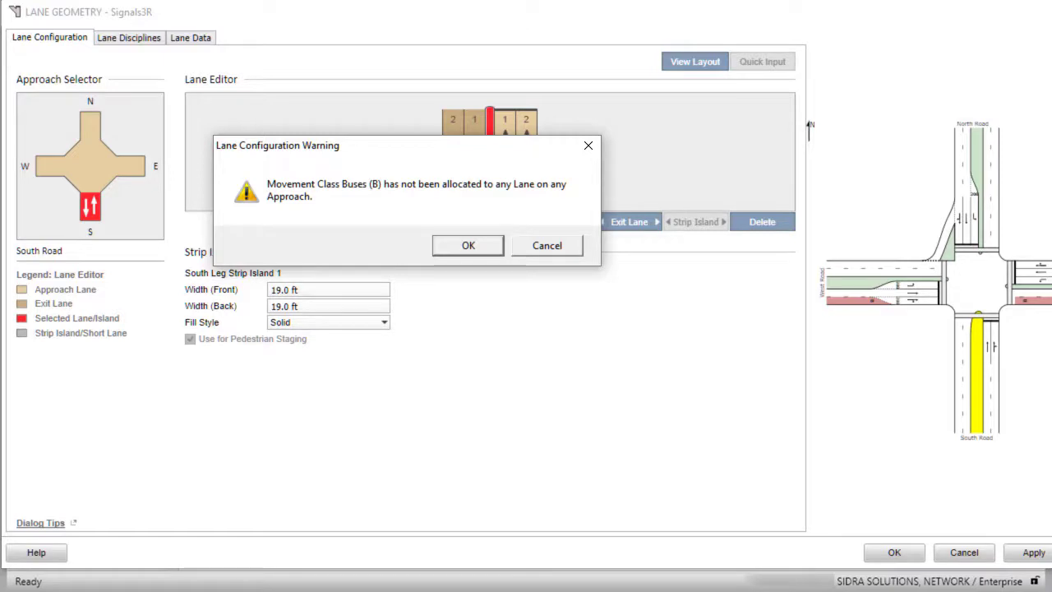
left_click(555, 248)
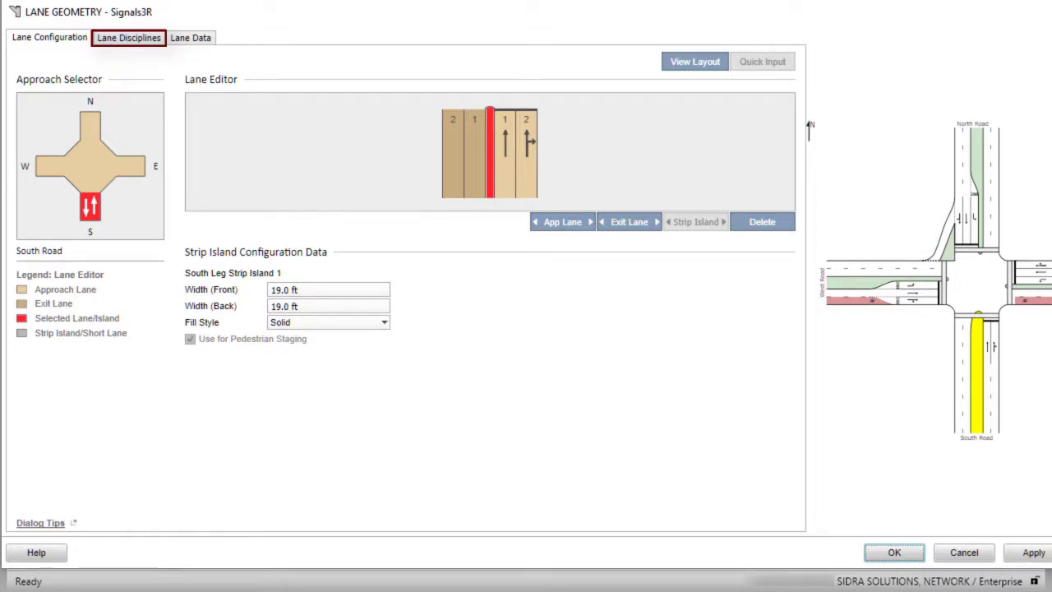
Review the Lane Disciplines of South Road lanes 1 and 2, ending on the West Road approach.
left_click(124, 38)
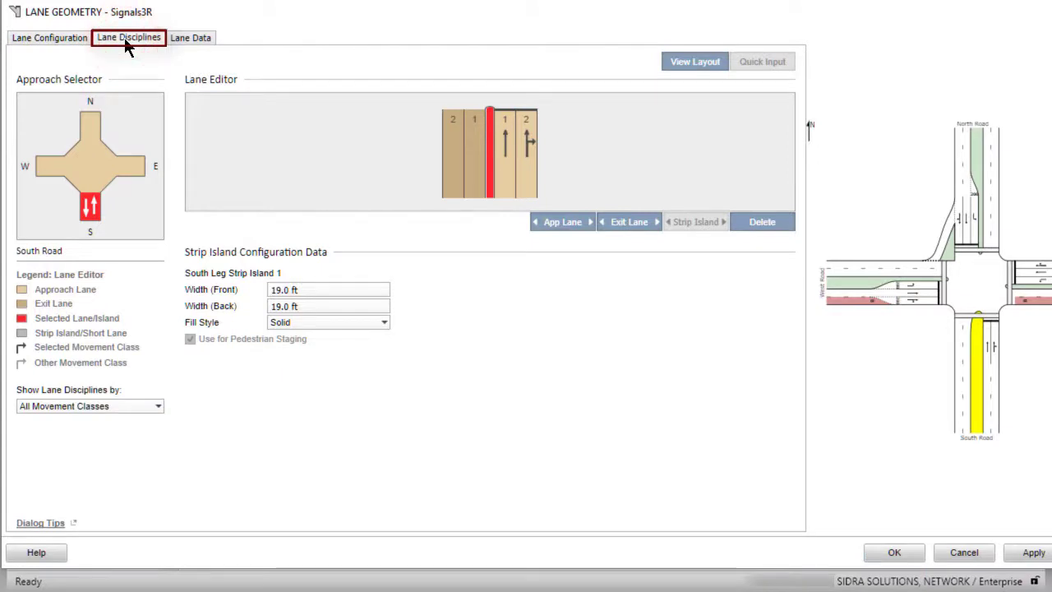
left_click(503, 168)
left_click(526, 165)
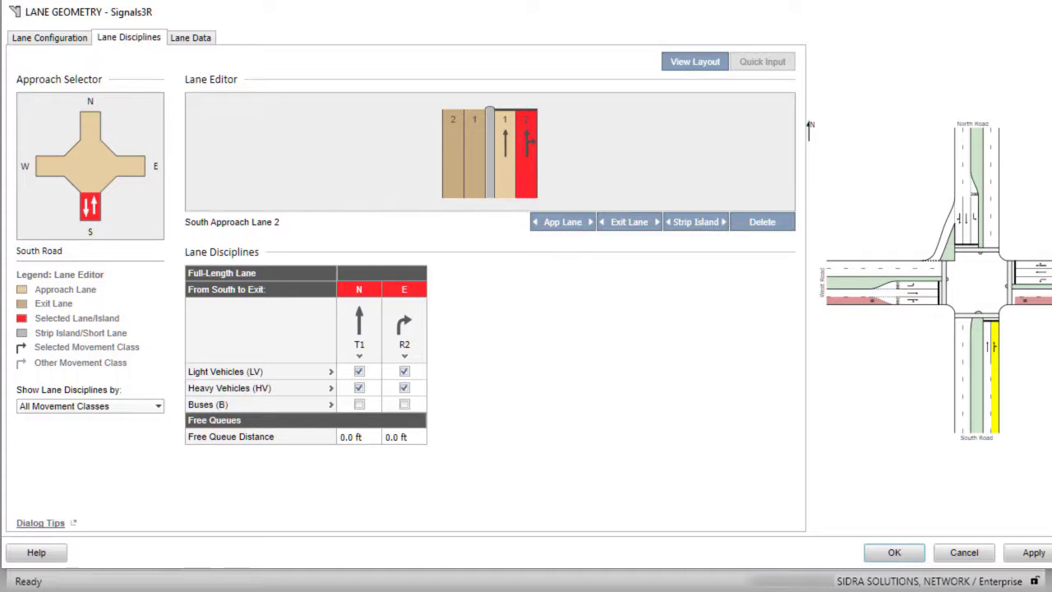
left_click(41, 164)
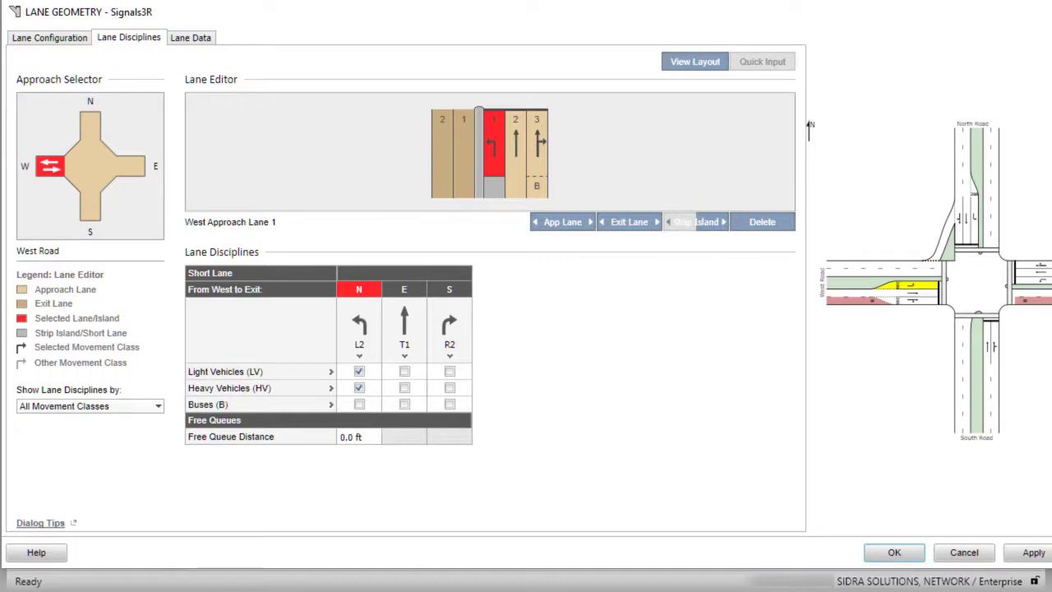
Restrict West Road lane 3's through movement T1 to buses, unticking LV and HV.
left_click(536, 154)
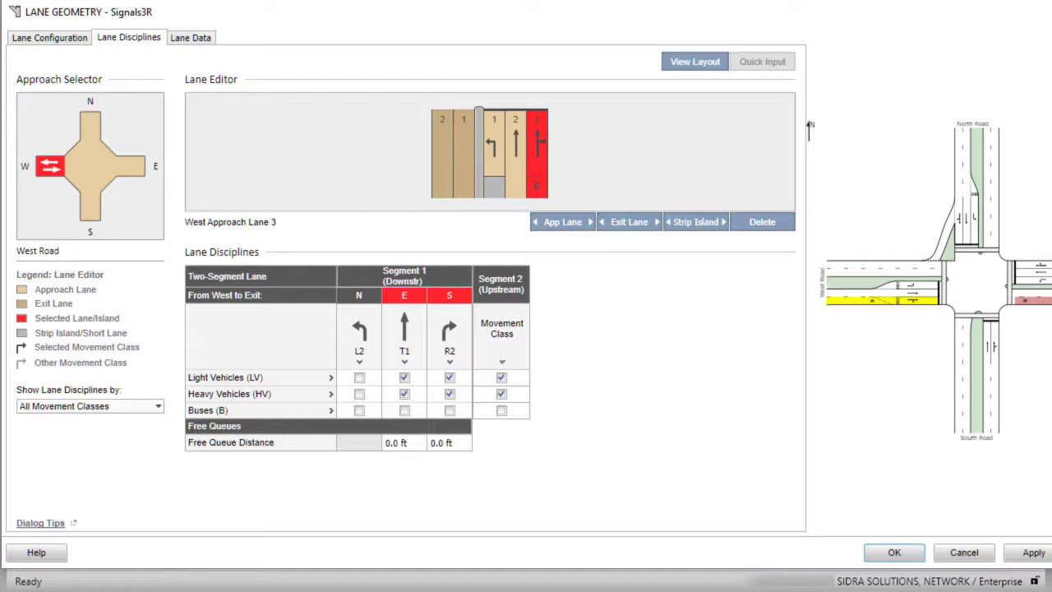
left_click(405, 378)
left_click(405, 394)
left_click(407, 410)
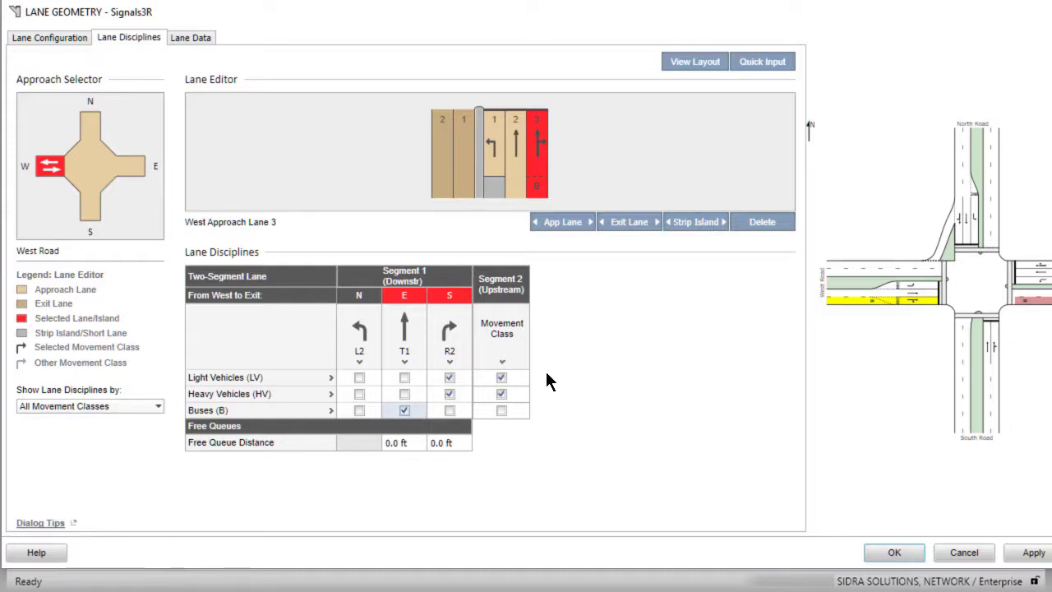
Make lane 3's upstream Segment 2 buses-only, removing light and heavy vehicles.
left_click(500, 378)
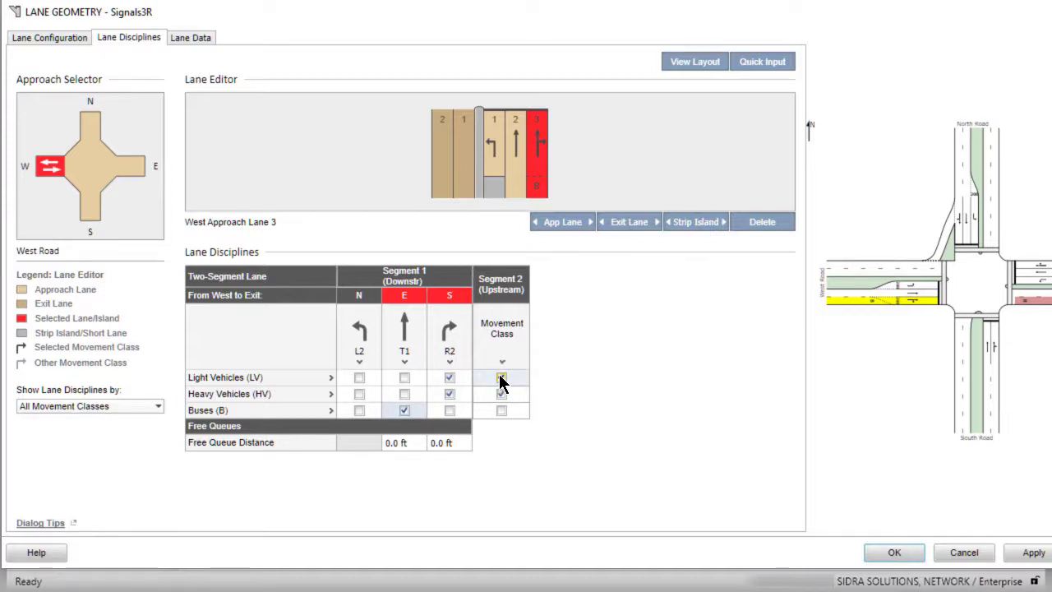
left_click(501, 377)
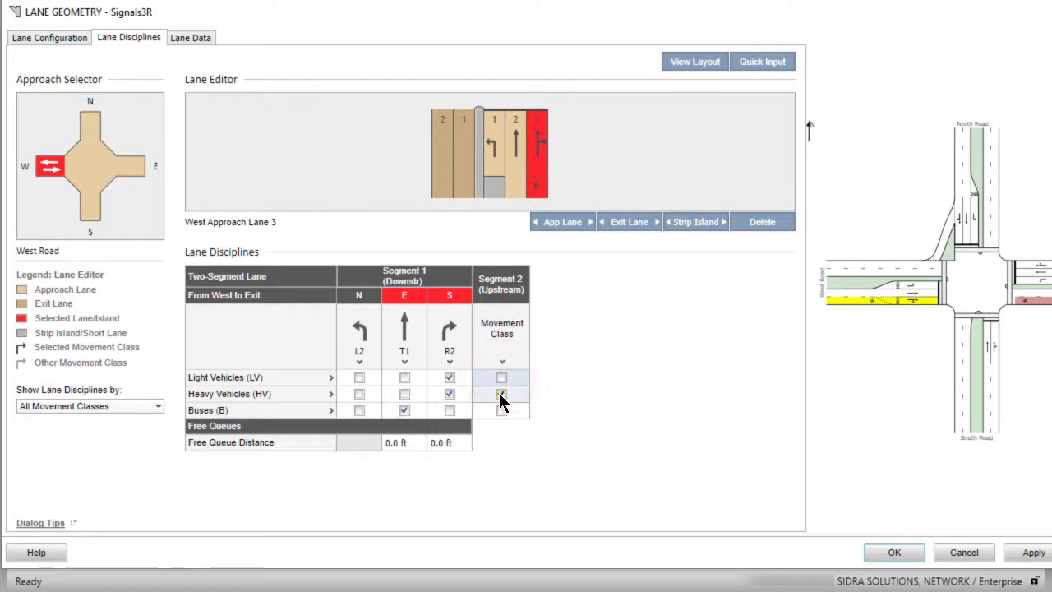
left_click(501, 394)
left_click(501, 410)
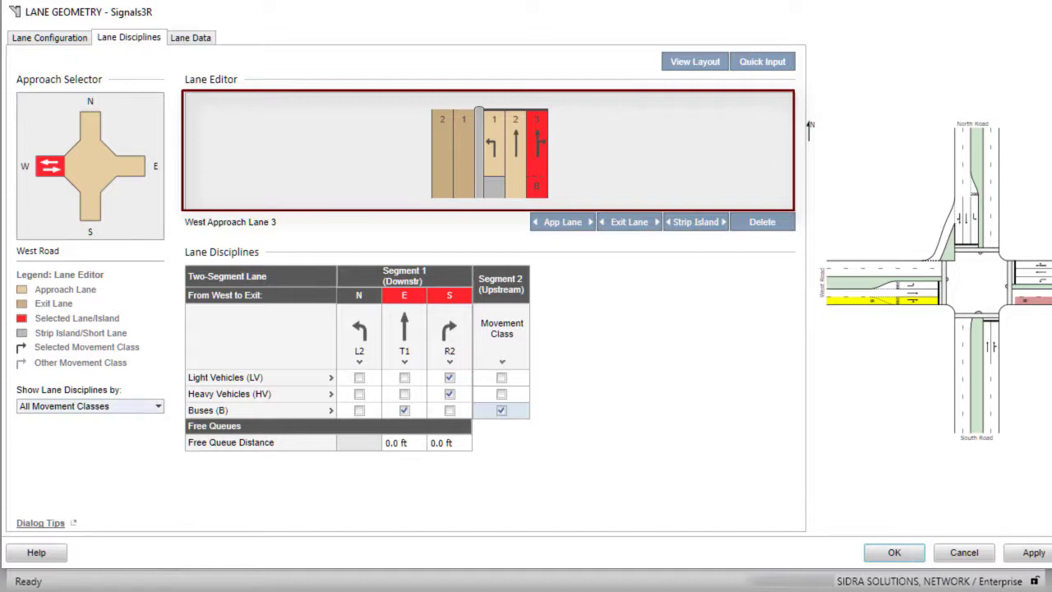
left_click(157, 407)
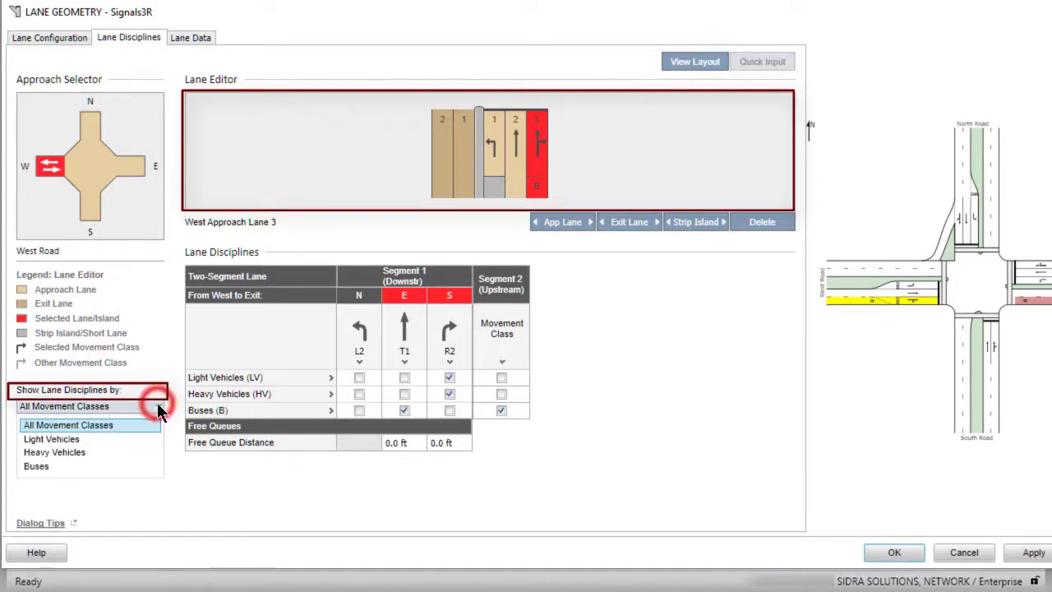
left_click(106, 464)
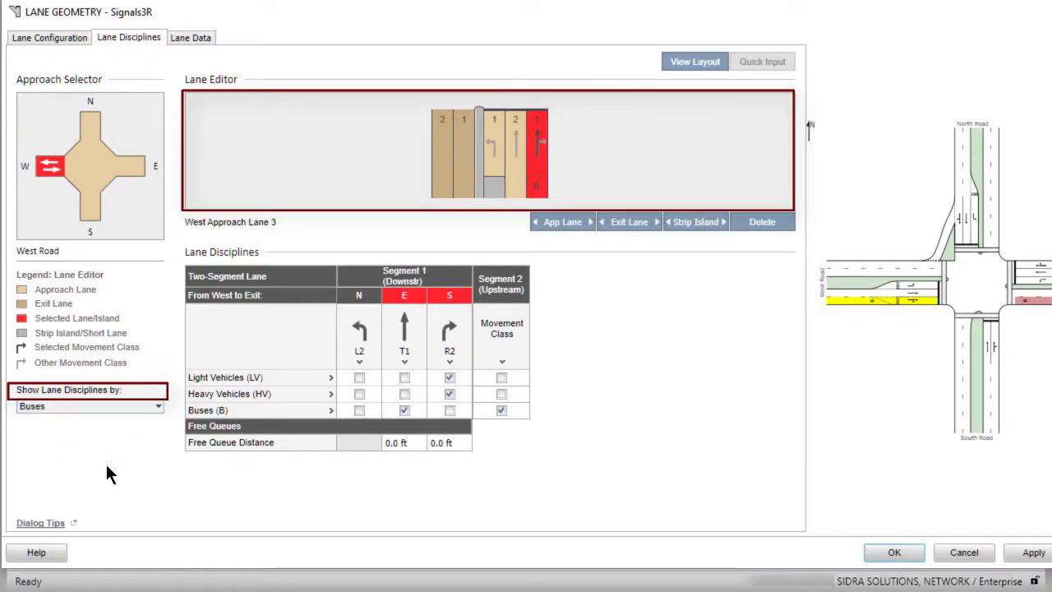
left_click(158, 406)
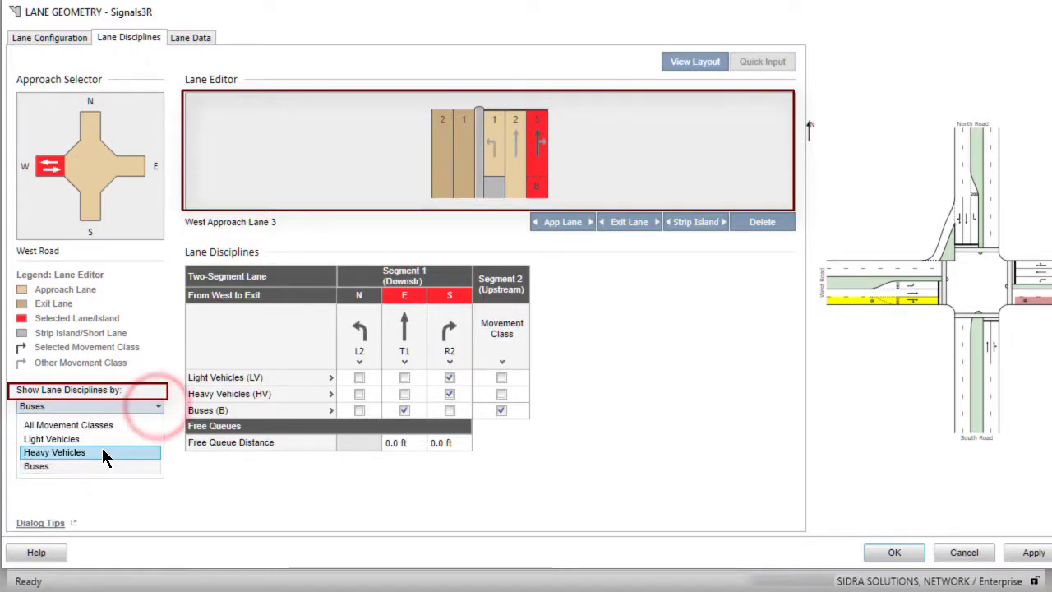
left_click(102, 450)
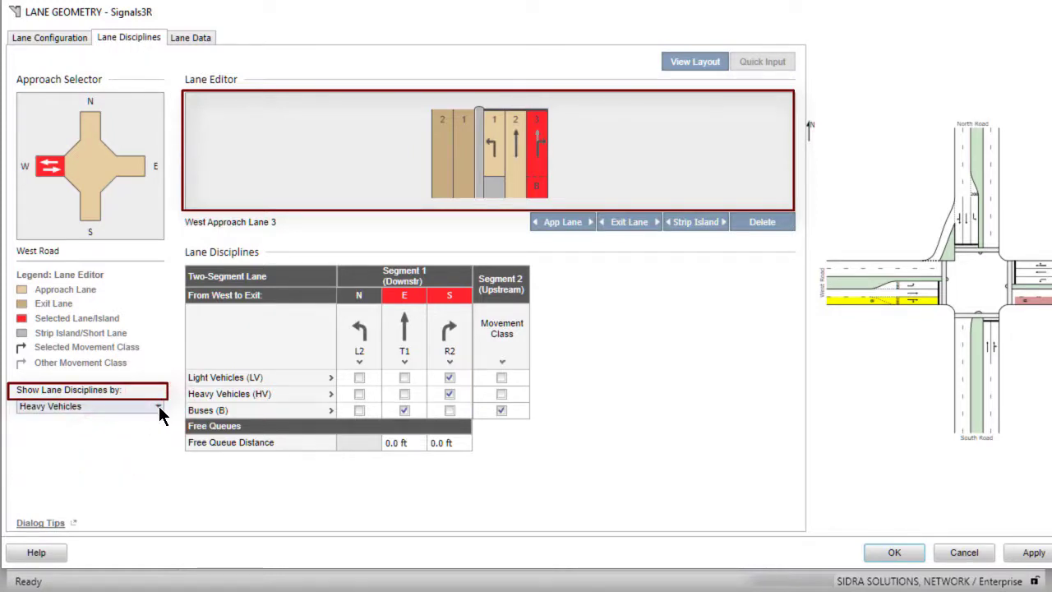
left_click(158, 406)
left_click(125, 425)
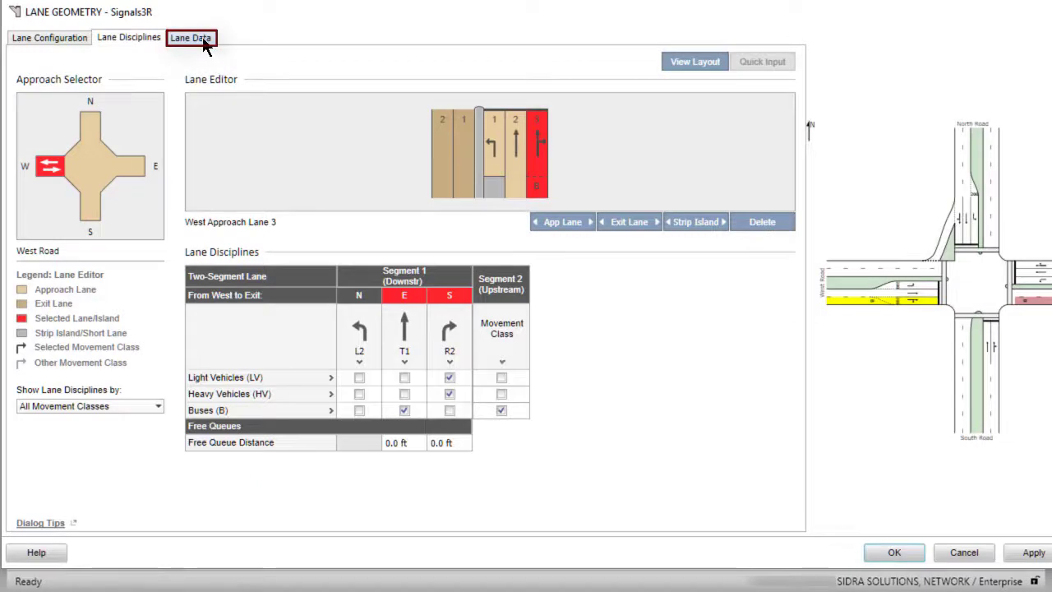
Show the Lane Data settings for North Road slip lane 3.
left_click(204, 38)
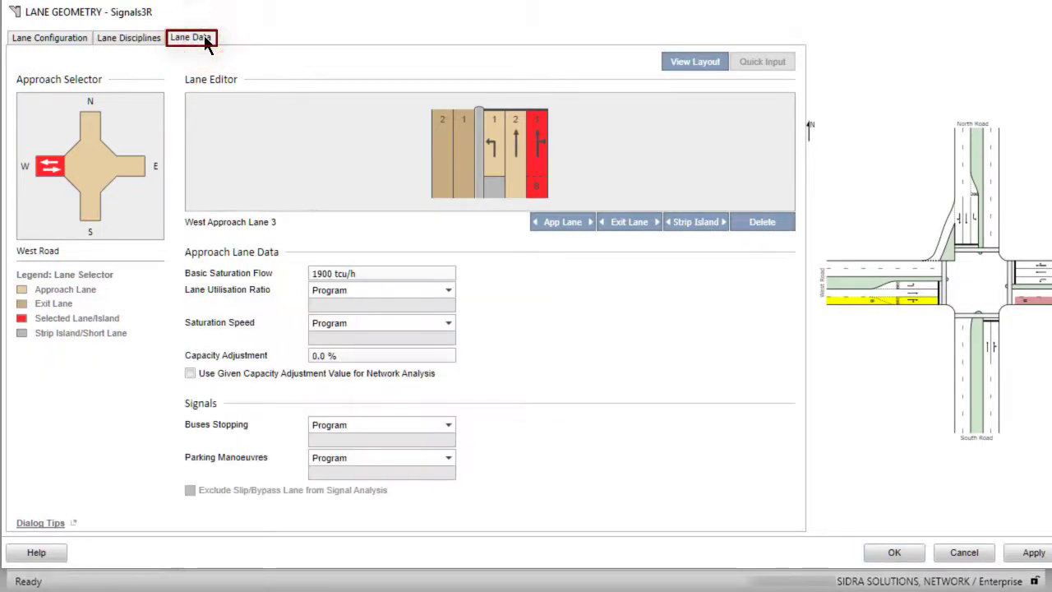
left_click(92, 209)
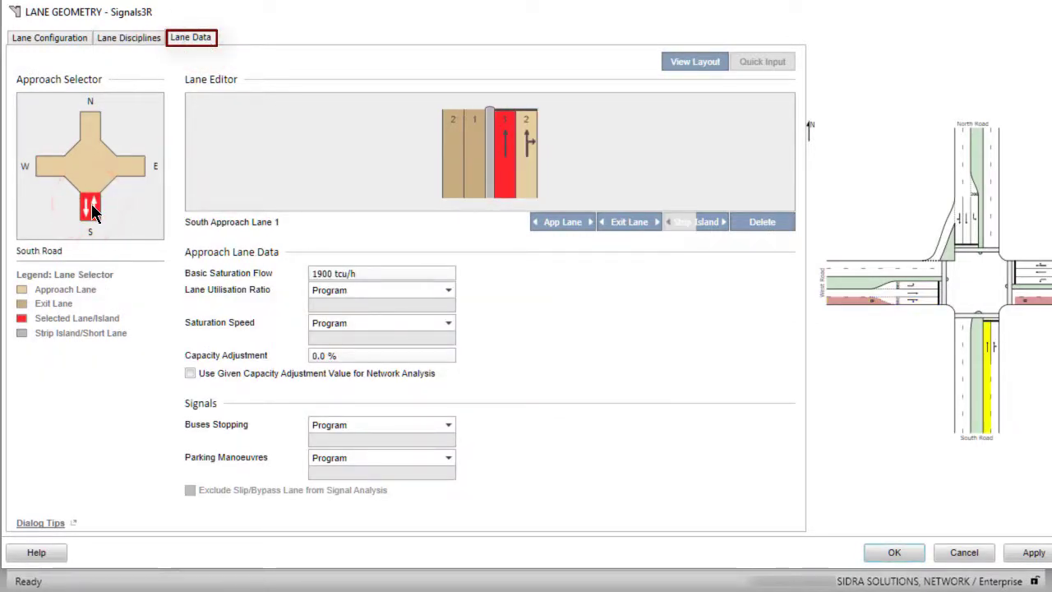
left_click(89, 125)
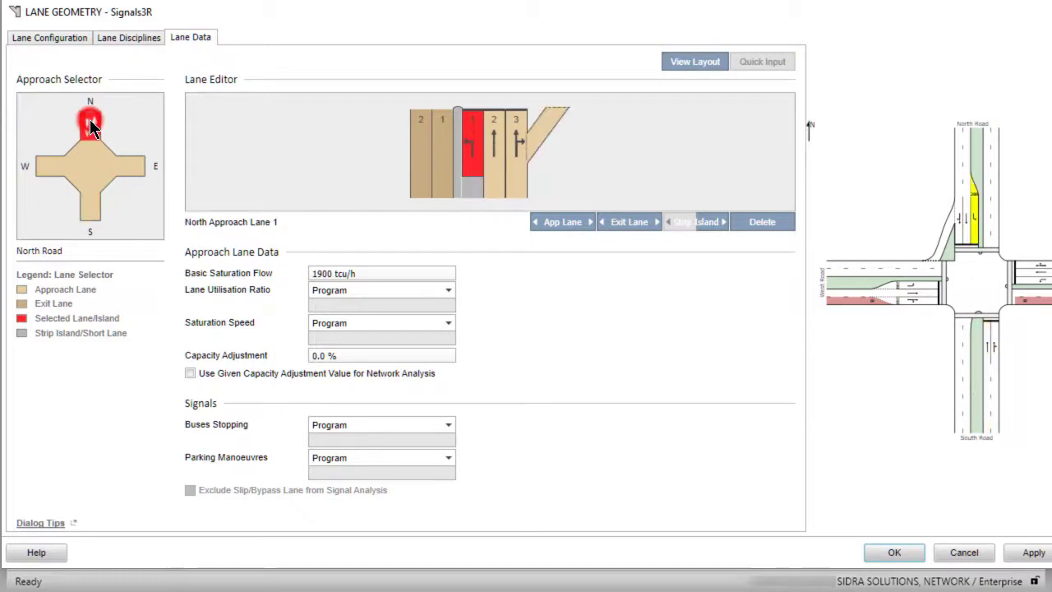
left_click(521, 185)
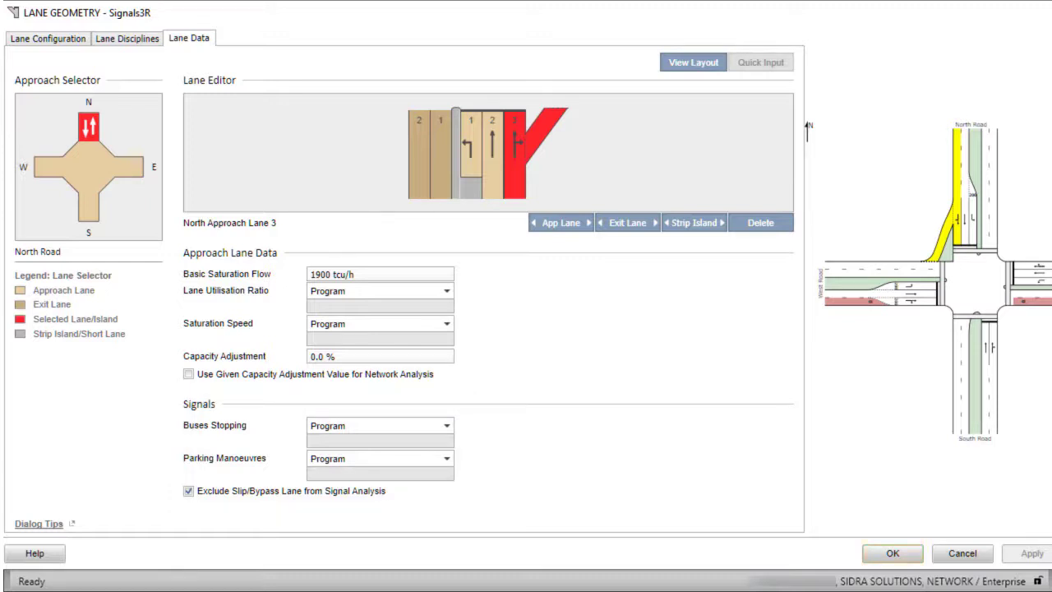
Accept the lane geometry changes, save, and process Signals3R, which returns phasing Error #207.
left_click(896, 553)
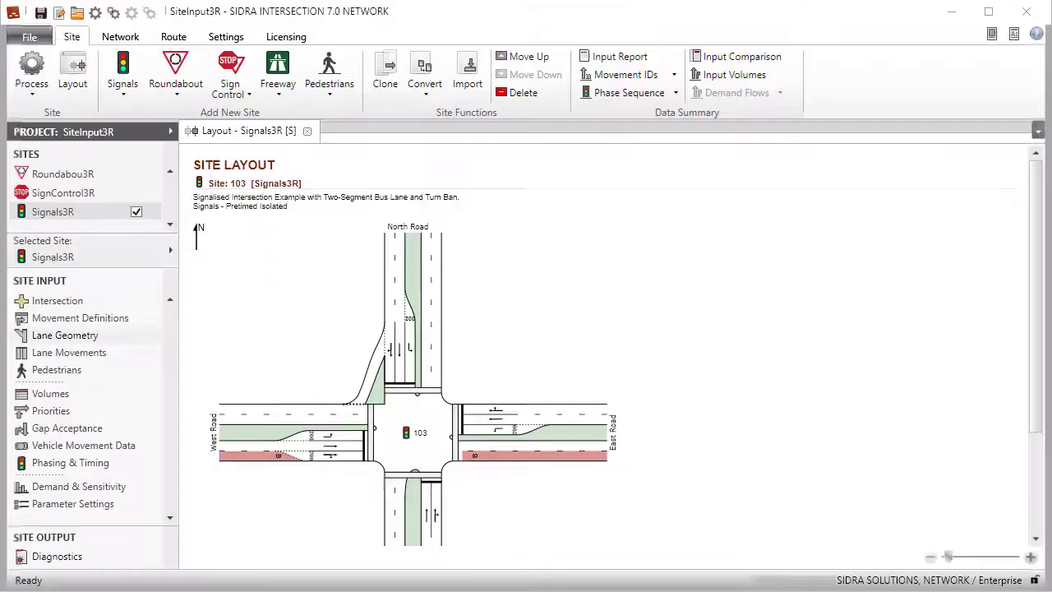
left_click(41, 15)
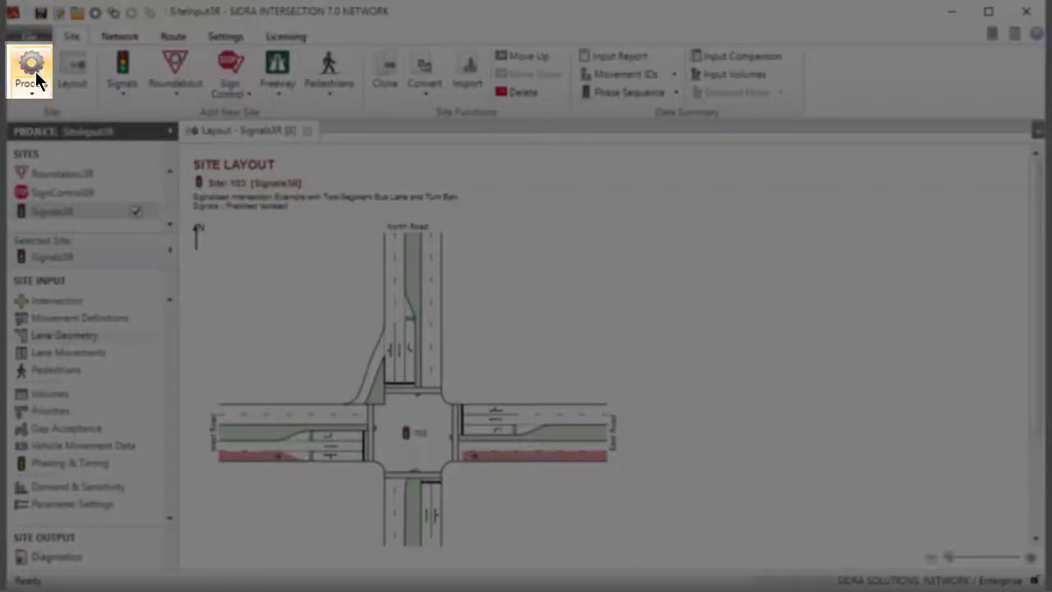
left_click(36, 71)
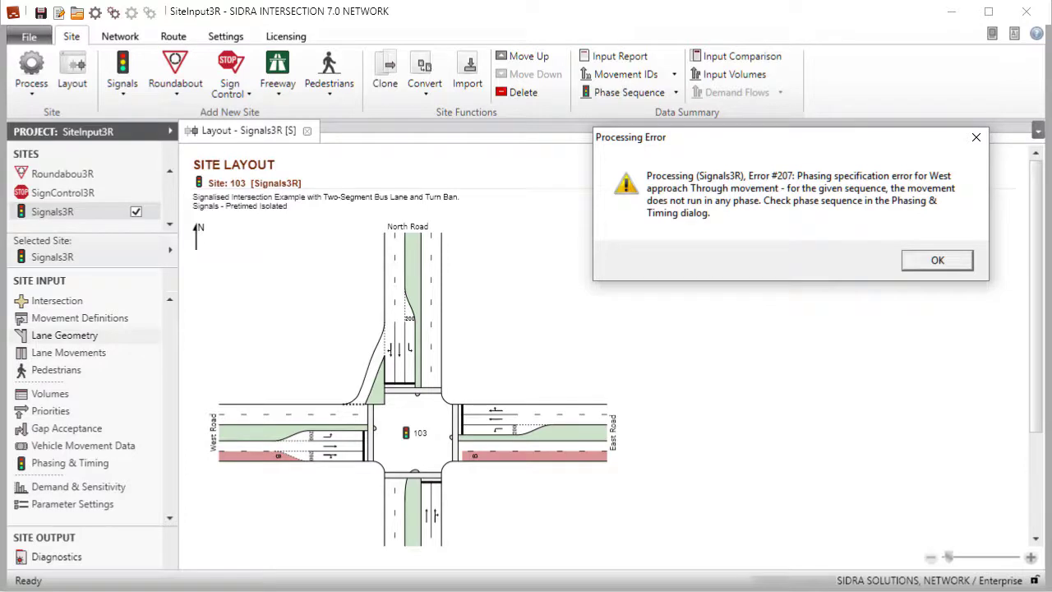
Dismiss the West through phasing error message and save the project again.
key("Return")
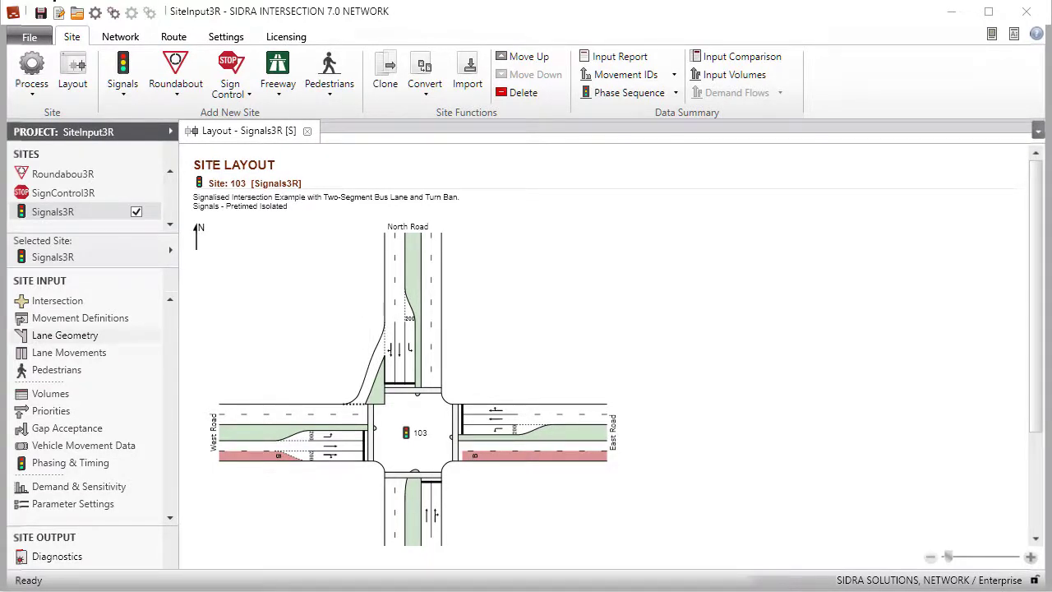
left_click(41, 14)
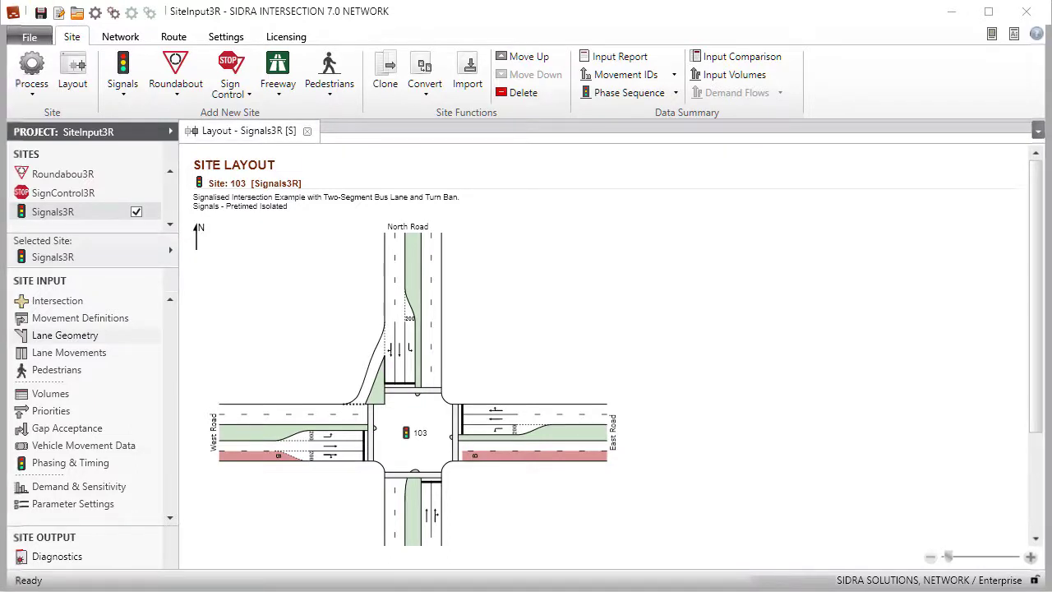